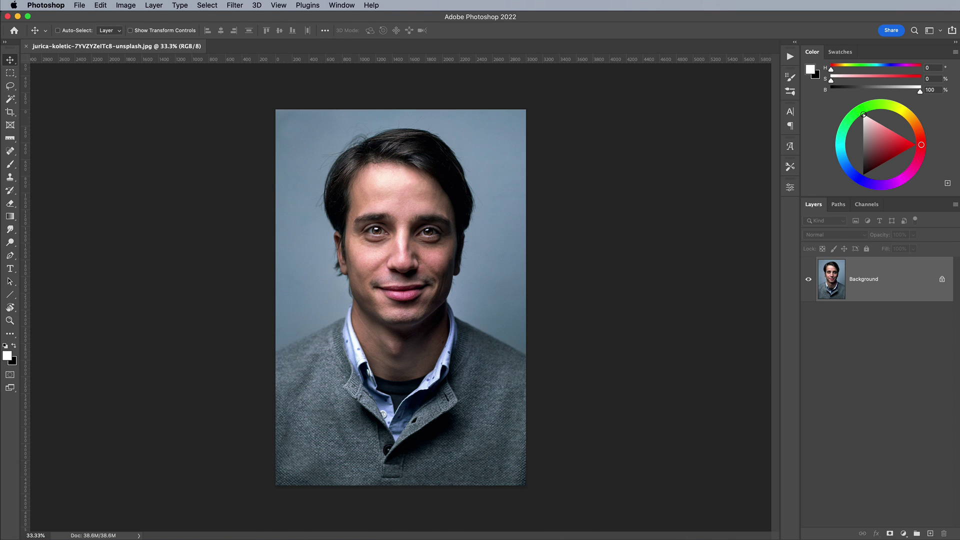
- Convert the portrait to Grayscale mode
{"action": "key", "text": "super+equal"}
{"action": "key", "text": "super+equal"}
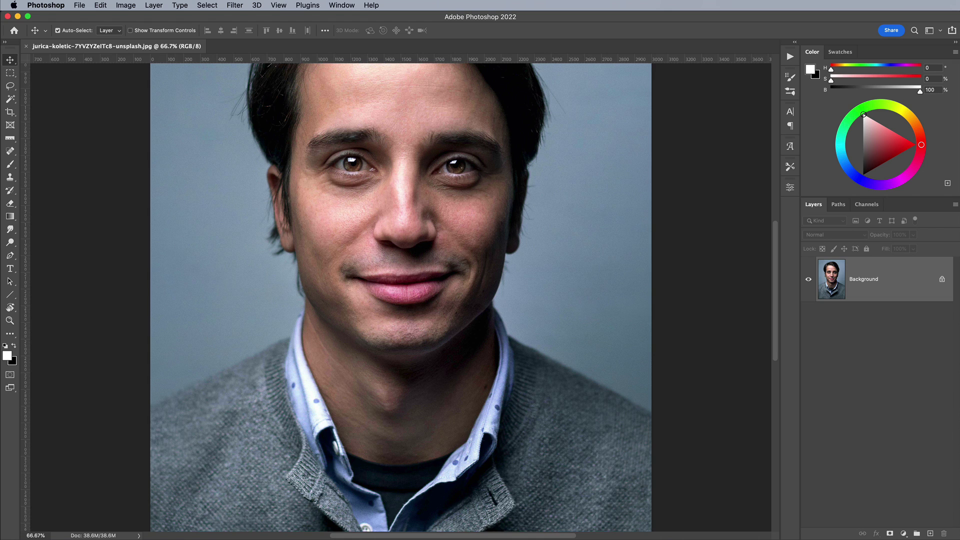
{"action": "left_click_drag", "start_coordinate": [268, 263], "coordinate": [268, 345]}
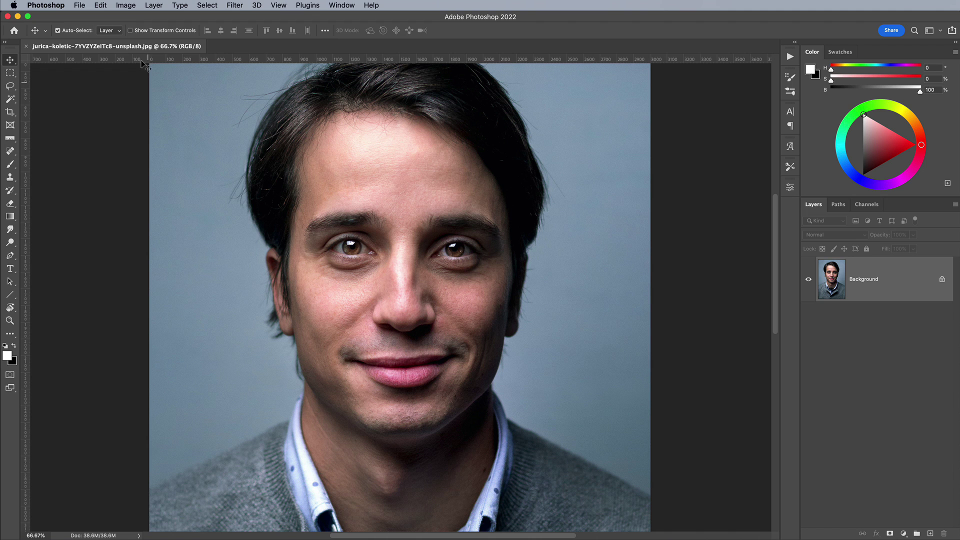
{"action": "left_click", "coordinate": [126, 5]}
{"action": "mouse_move", "coordinate": [134, 20]}
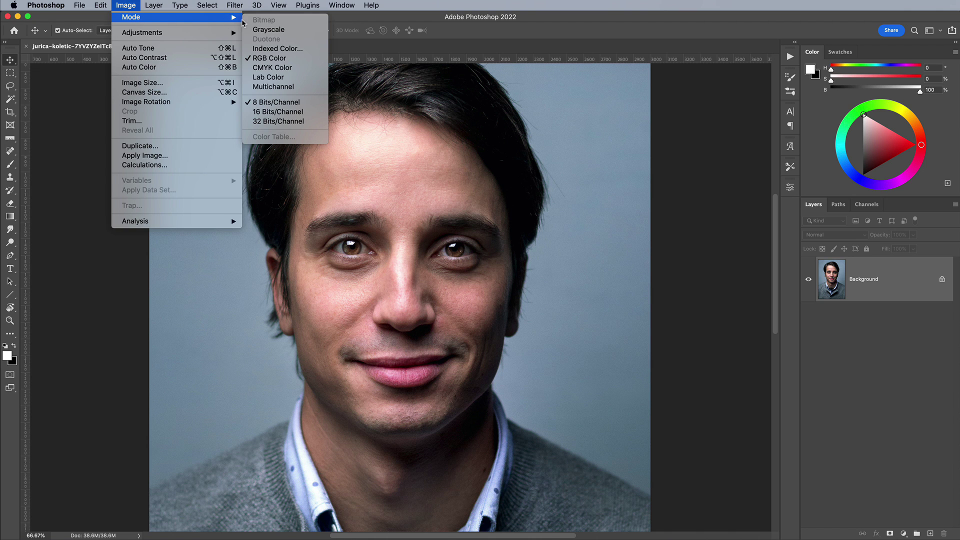
{"action": "left_click", "coordinate": [265, 30]}
- Convert it to Bitmap at 15 px/in with a 100 lines/inch Cross halftone screen
{"action": "left_click", "coordinate": [125, 5]}
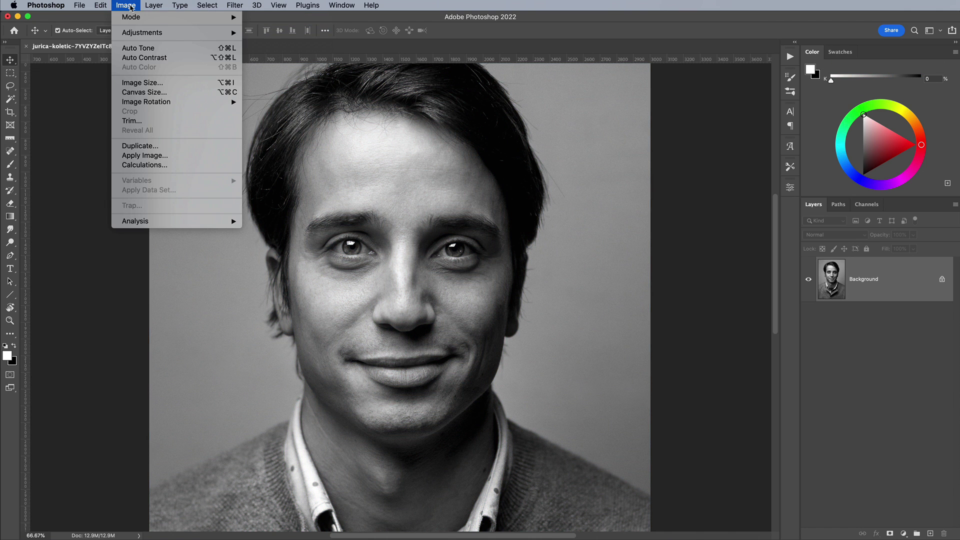
{"action": "mouse_move", "coordinate": [144, 20]}
{"action": "left_click", "coordinate": [260, 23]}
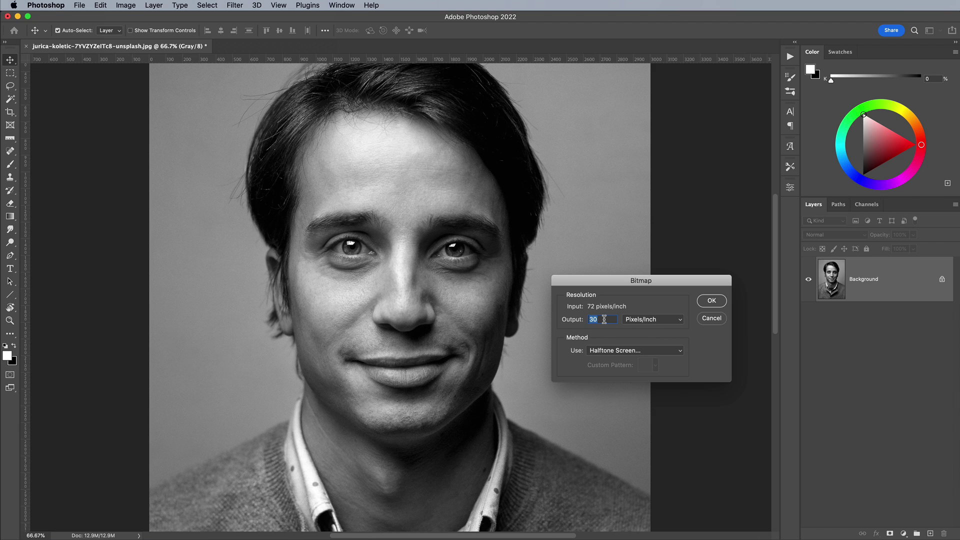
{"action": "type", "text": "15"}
{"action": "left_click", "coordinate": [605, 350]}
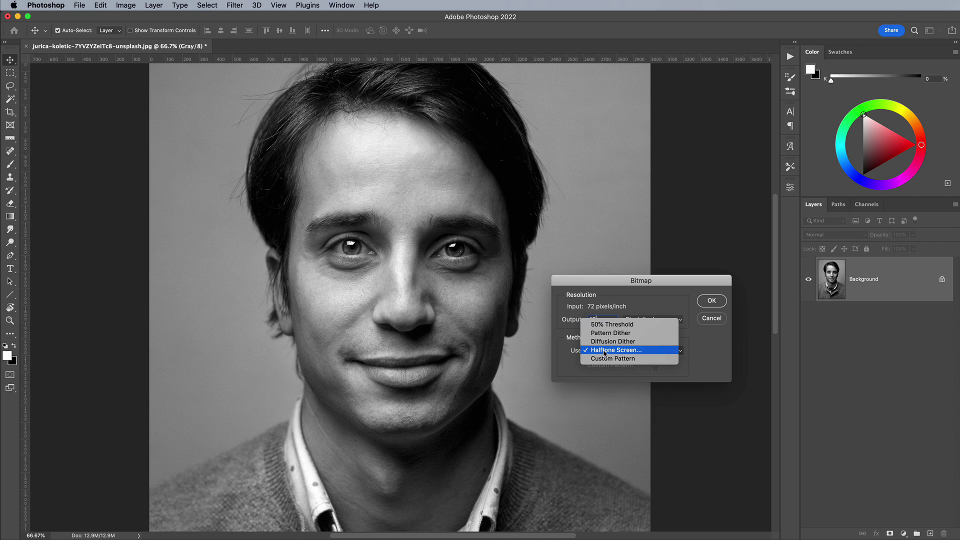
{"action": "left_click", "coordinate": [605, 350]}
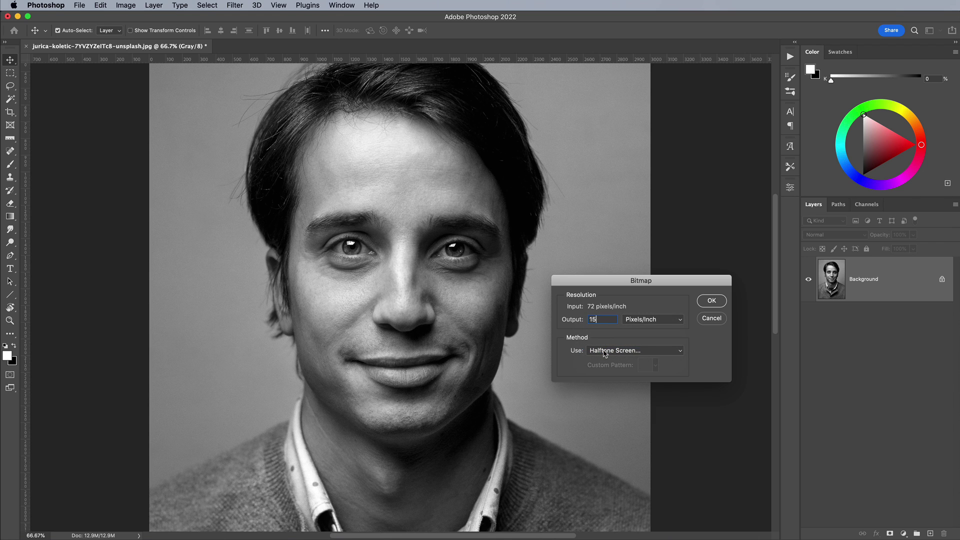
{"action": "left_click", "coordinate": [709, 305]}
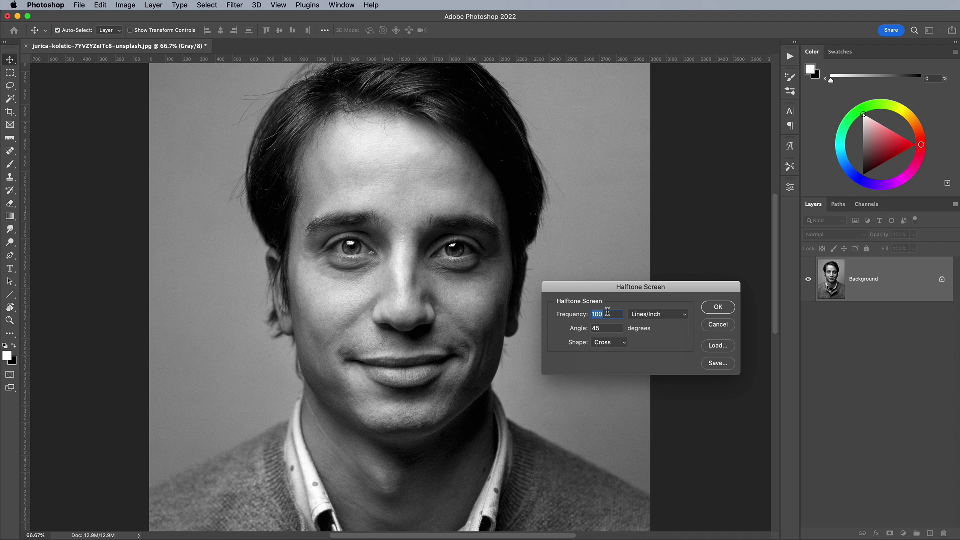
{"action": "left_click", "coordinate": [620, 344]}
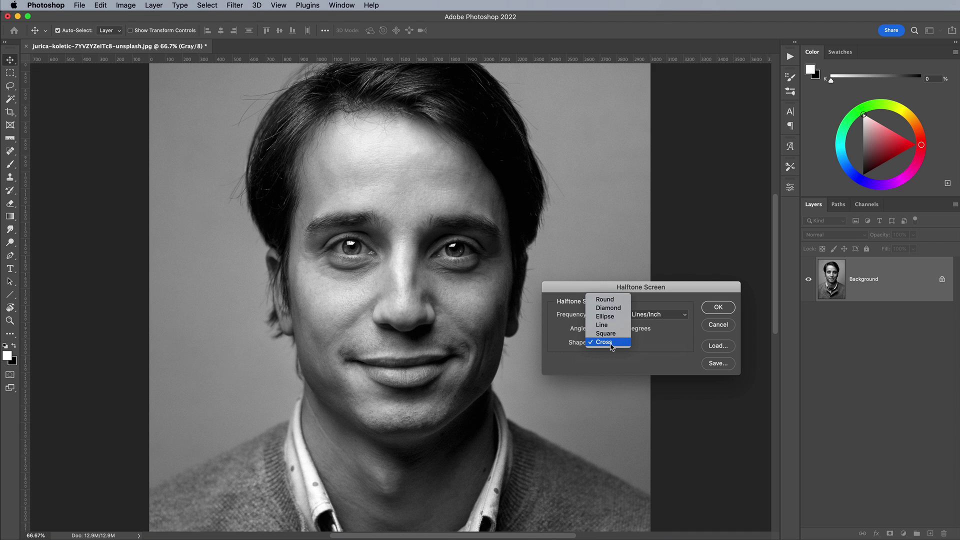
{"action": "left_click", "coordinate": [611, 343]}
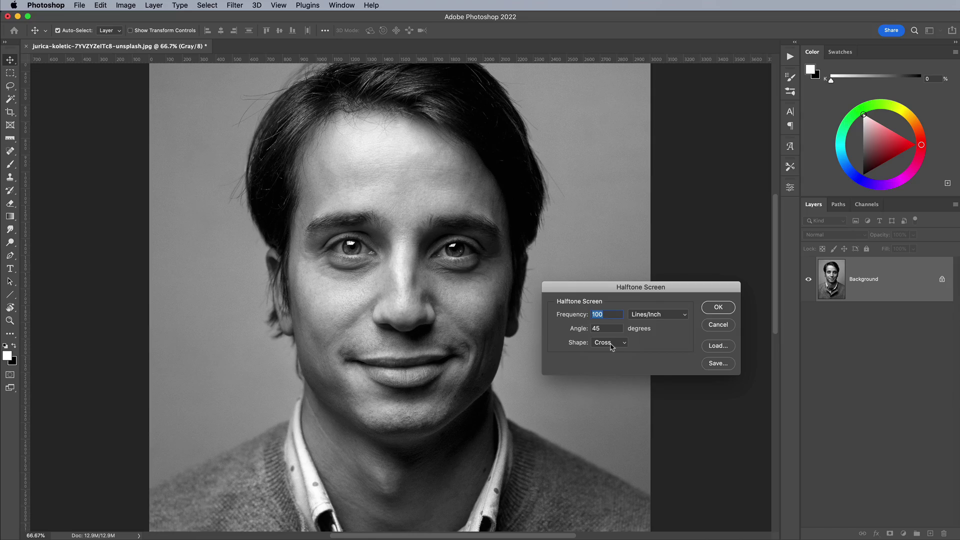
{"action": "left_click", "coordinate": [715, 310]}
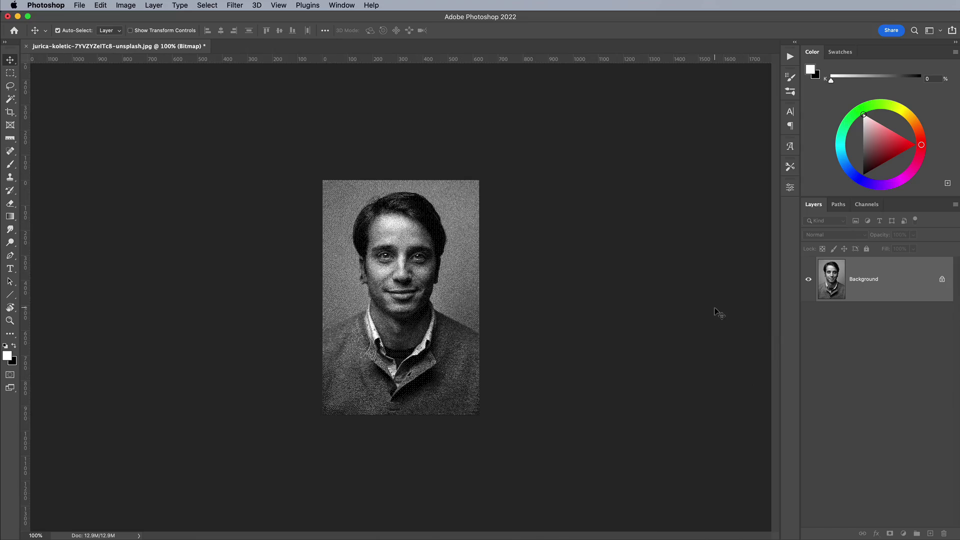
- Inspect the halftone dots up close, then undo the 15 px/in bitmap conversion
{"action": "key", "text": "super+equal"}
{"action": "key", "text": "super+equal"}
{"action": "key", "text": "super+equal"}
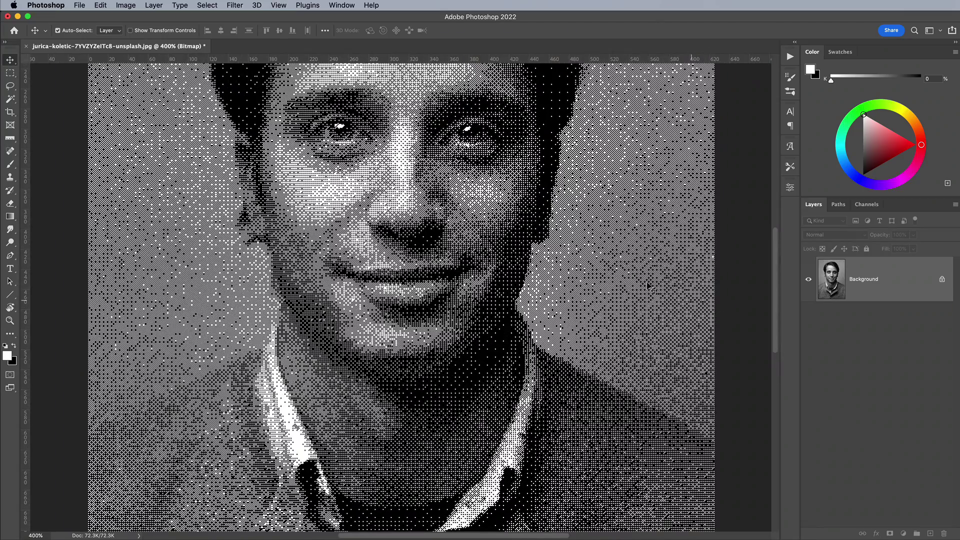
{"action": "left_click_drag", "start_coordinate": [607, 265], "coordinate": [535, 340]}
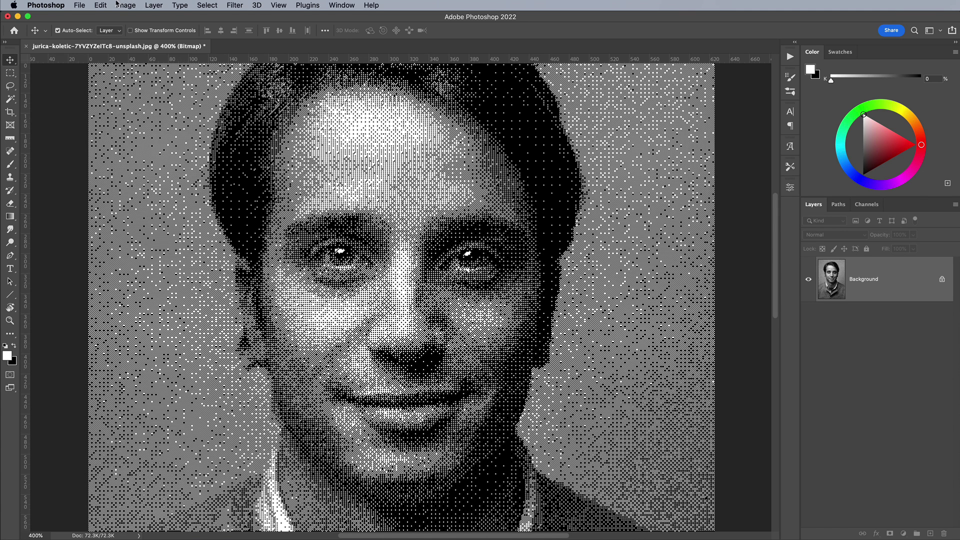
{"action": "left_click", "coordinate": [101, 5]}
{"action": "left_click", "coordinate": [106, 18]}
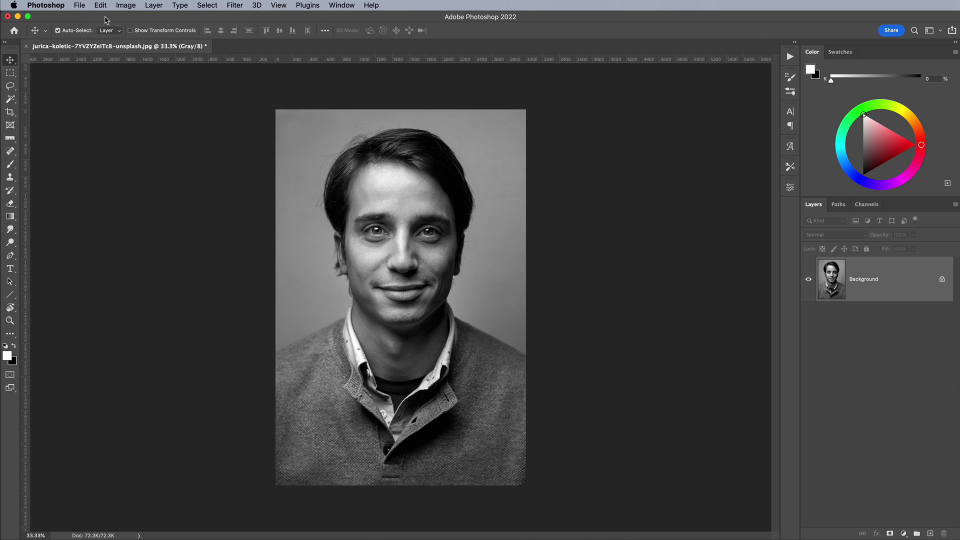
- Reconvert the grayscale portrait to a Halftone Screen bitmap at a lower output resolution
{"action": "left_click", "coordinate": [126, 5]}
{"action": "mouse_move", "coordinate": [133, 19]}
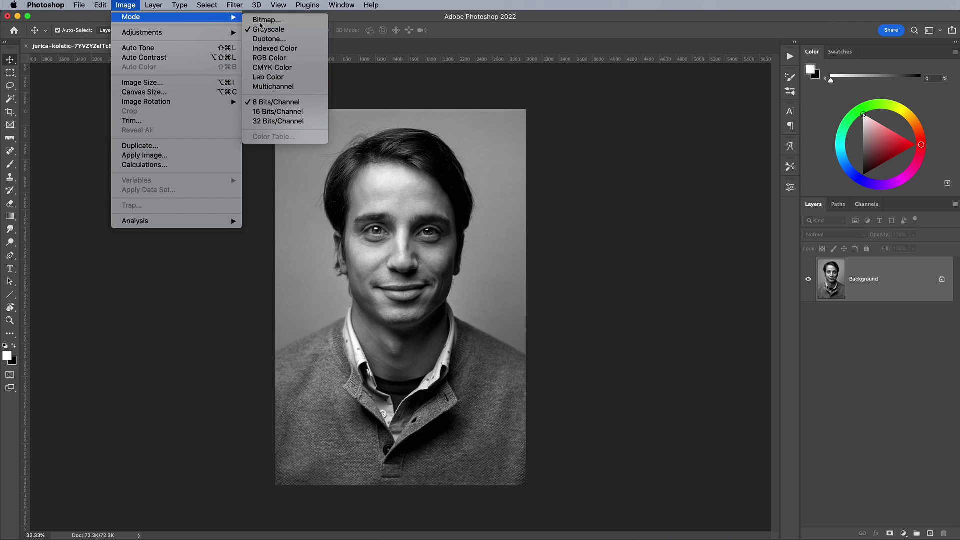
{"action": "left_click", "coordinate": [265, 20]}
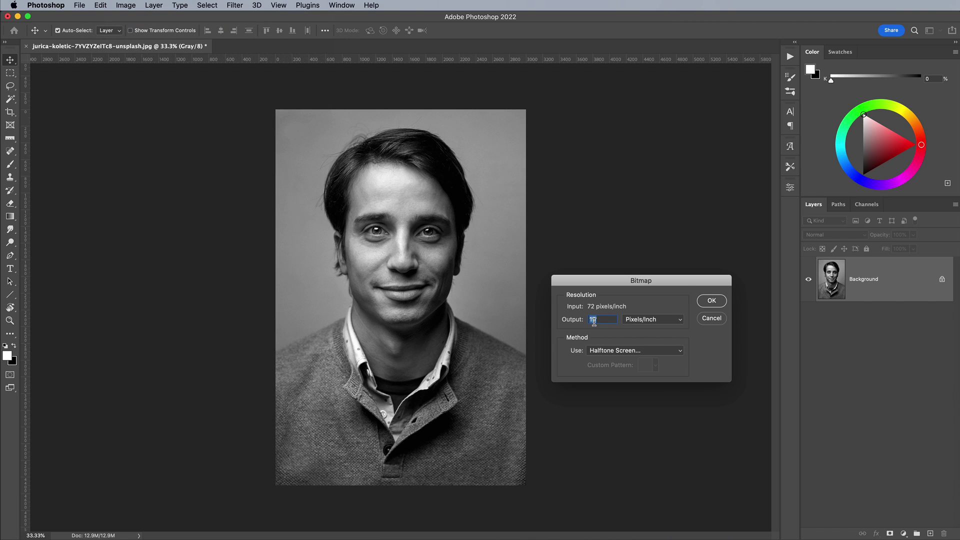
{"action": "left_click", "coordinate": [707, 303]}
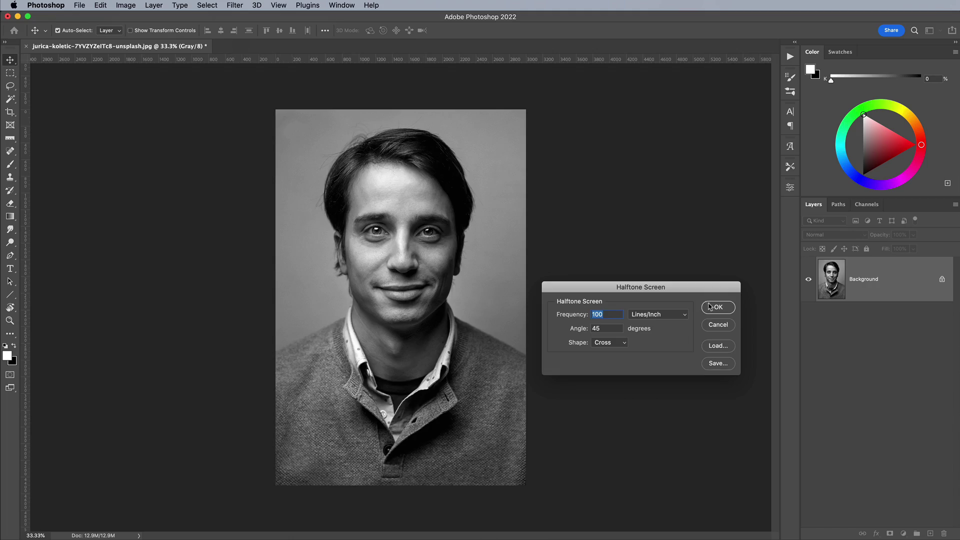
{"action": "left_click", "coordinate": [710, 307]}
{"action": "key", "text": "super+equal"}
{"action": "key", "text": "super+equal"}
{"action": "key", "text": "super+equal"}
{"action": "key", "text": "super+equal"}
{"action": "key", "text": "super+equal"}
{"action": "key", "text": "super+equal"}
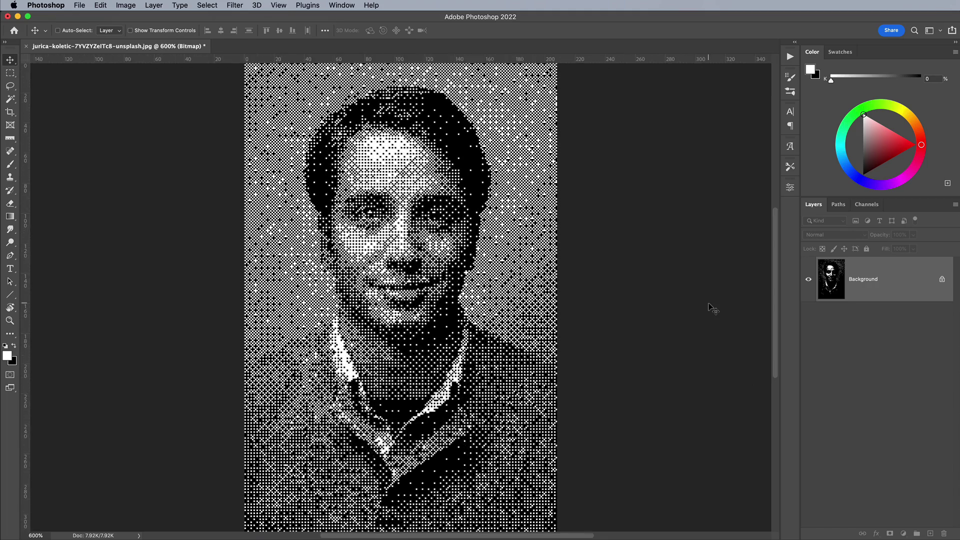
{"action": "scroll", "coordinate": [568, 250], "scroll_direction": "up", "scroll_amount": 2}
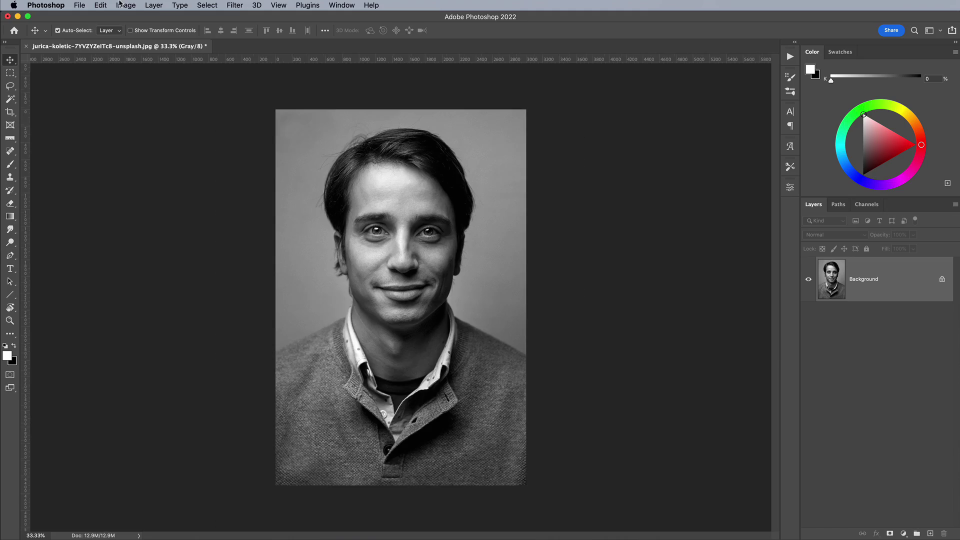
- Redo the Halftone Screen bitmap conversion at 7 pixels/inch
{"action": "left_click", "coordinate": [124, 5]}
{"action": "mouse_move", "coordinate": [132, 16]}
{"action": "left_click", "coordinate": [265, 17]}
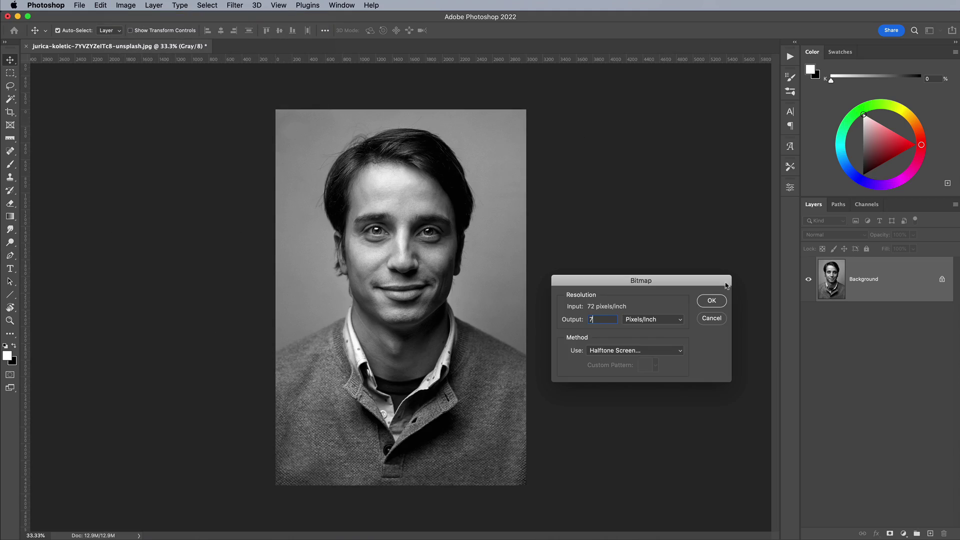
{"action": "left_click", "coordinate": [712, 300]}
{"action": "left_click", "coordinate": [718, 306]}
{"action": "key", "text": "super+equal"}
{"action": "key", "text": "super+equal"}
{"action": "key", "text": "super+equal"}
{"action": "key", "text": "super+equal"}
{"action": "key", "text": "super+equal"}
{"action": "key", "text": "super+equal"}
{"action": "key", "text": "super+equal"}
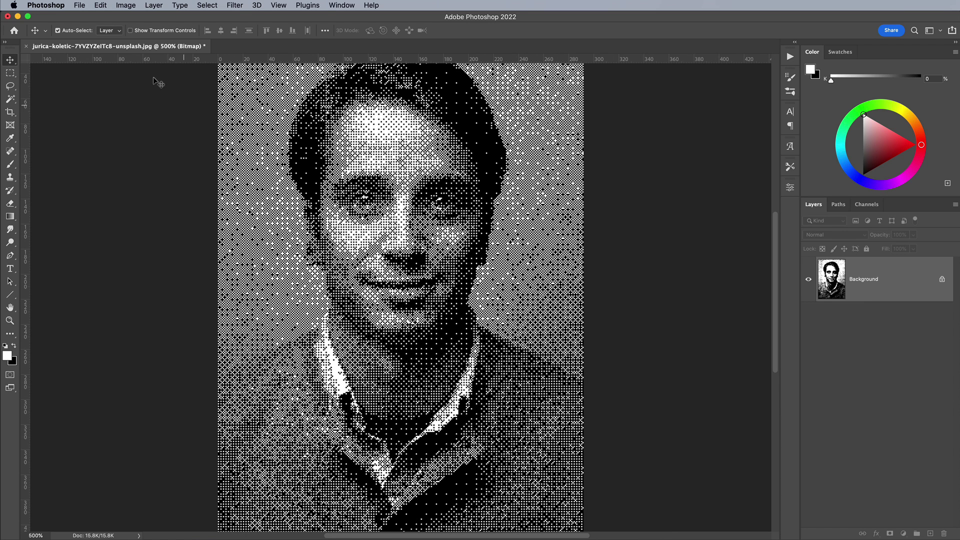
- Convert the halftone bitmap to Grayscale and then to RGB Color
{"action": "left_click", "coordinate": [125, 6]}
{"action": "mouse_move", "coordinate": [176, 18]}
{"action": "left_click", "coordinate": [271, 31]}
{"action": "key", "text": "Return"}
{"action": "left_click", "coordinate": [125, 6]}
{"action": "mouse_move", "coordinate": [128, 20]}
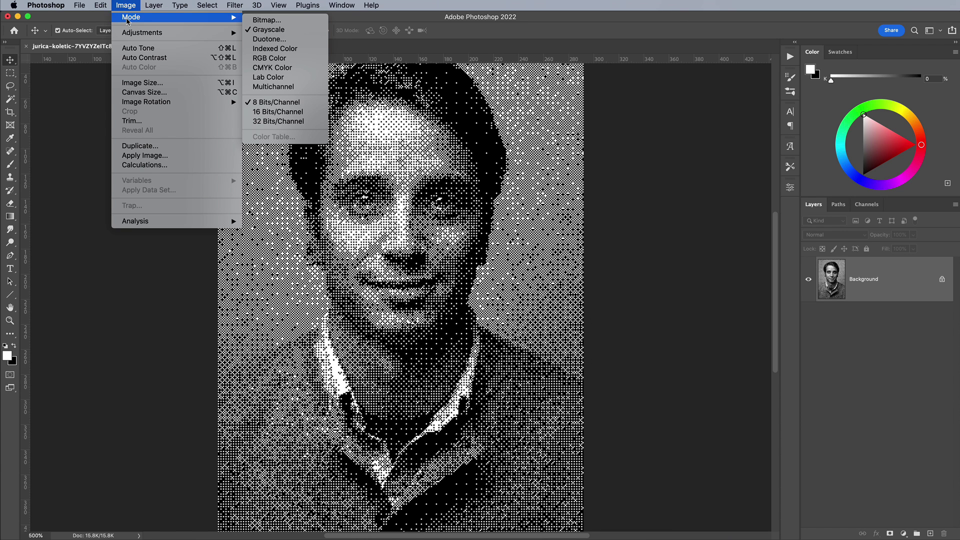
{"action": "left_click", "coordinate": [270, 58]}
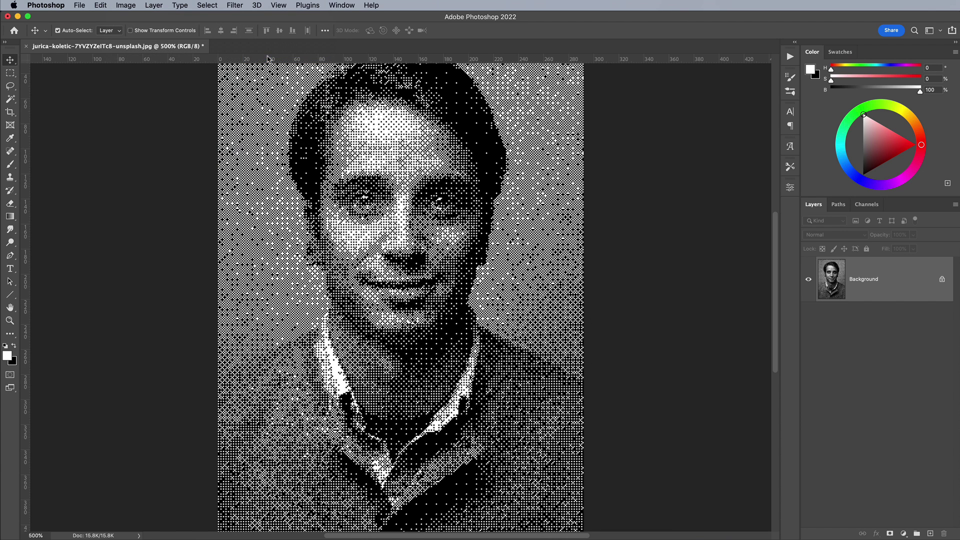
- Resize the portrait to 2000 px wide at 72 ppi with Nearest Neighbor, viewing it at 100%
{"action": "left_click", "coordinate": [133, 7]}
{"action": "left_click", "coordinate": [129, 83]}
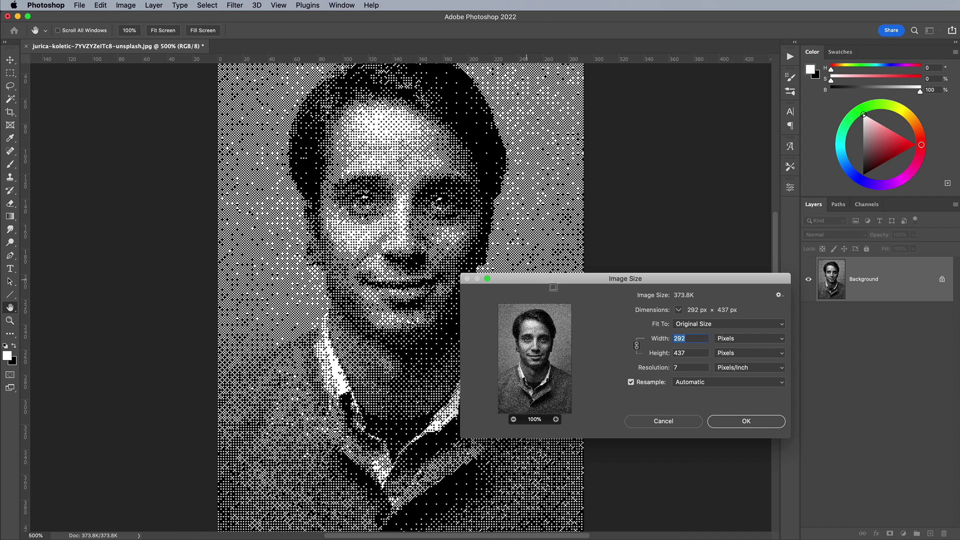
{"action": "double_click", "coordinate": [680, 368]}
{"action": "type", "text": "72"}
{"action": "double_click", "coordinate": [684, 339]}
{"action": "type", "text": "2000"}
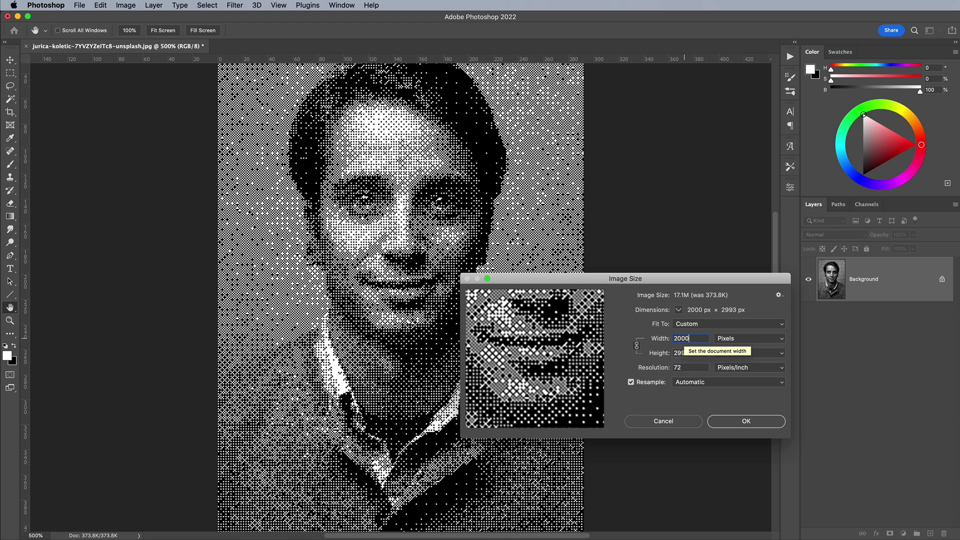
{"action": "left_click", "coordinate": [702, 382]}
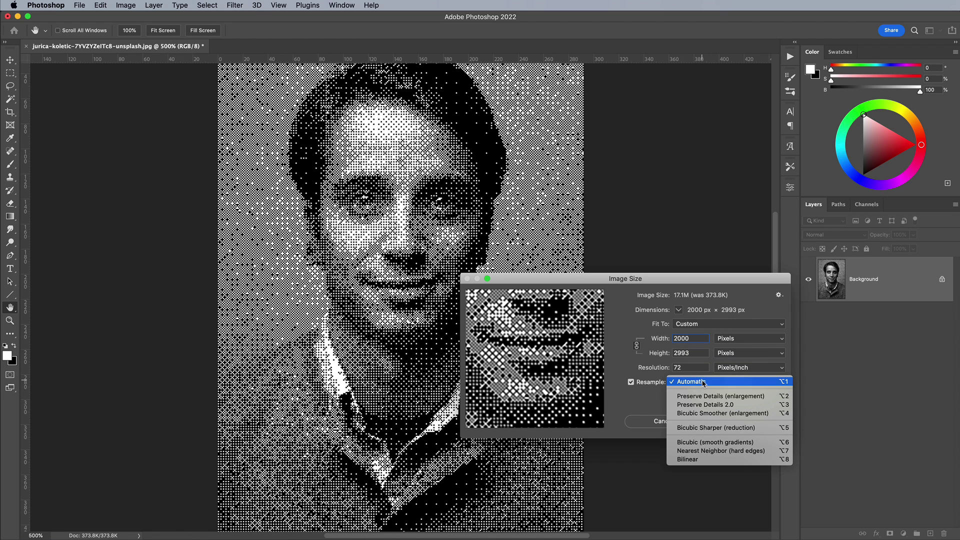
{"action": "left_click", "coordinate": [704, 452]}
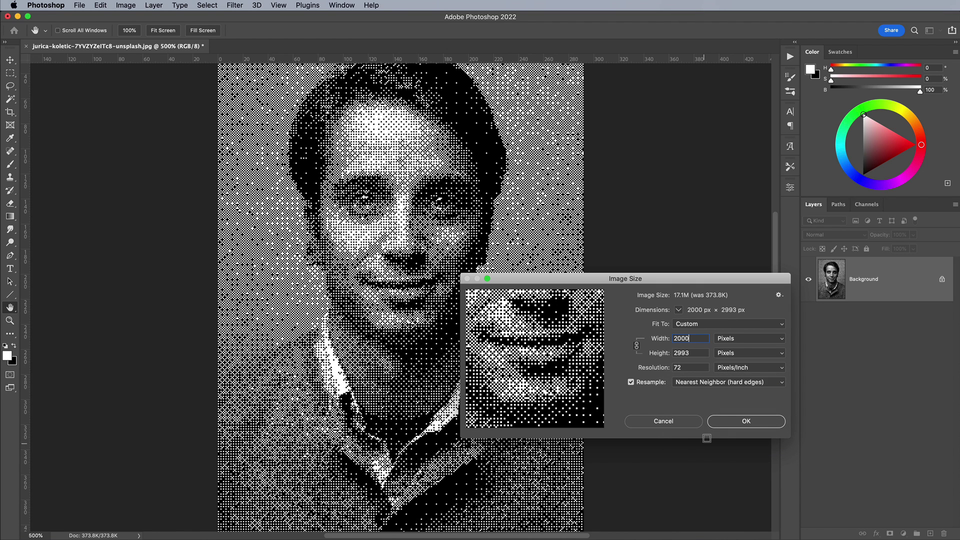
{"action": "left_click", "coordinate": [719, 424]}
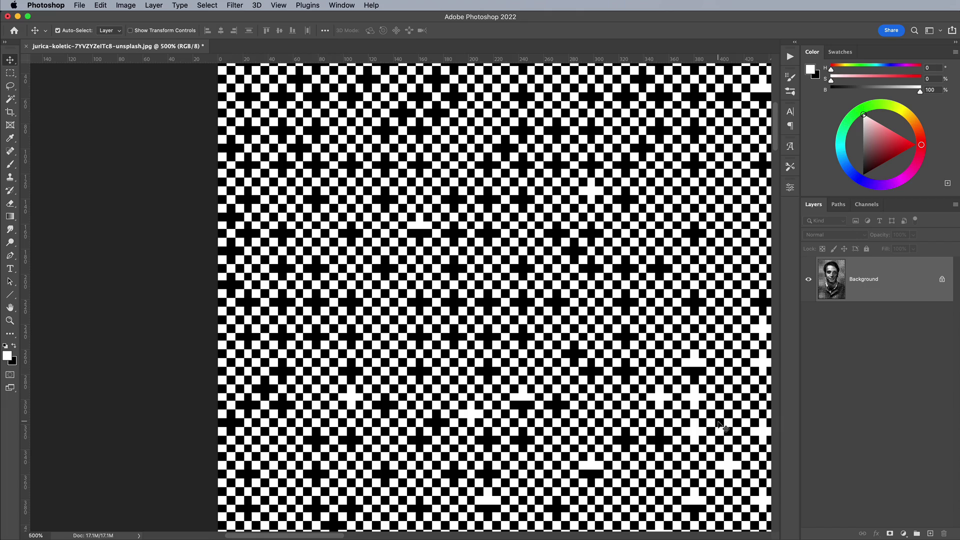
{"action": "key", "text": "super+1"}
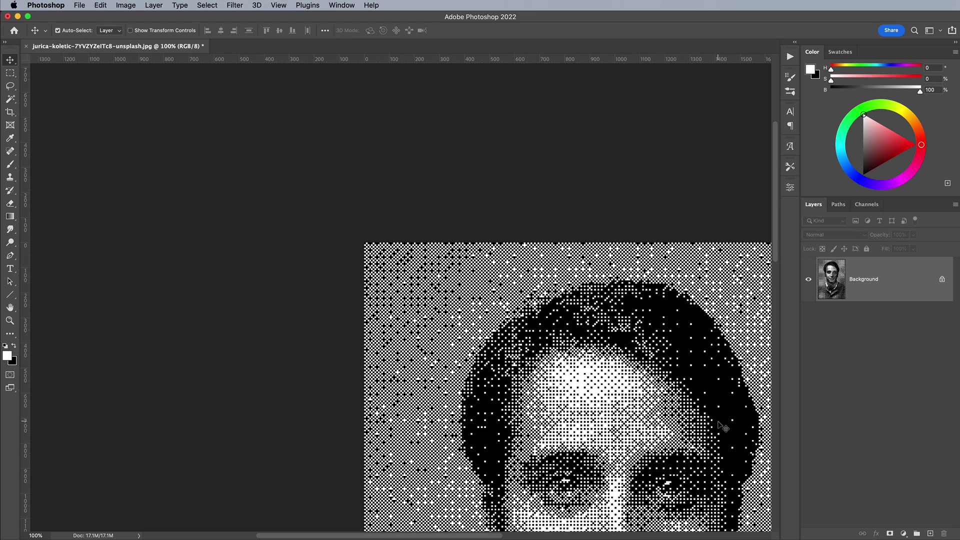
{"action": "scroll", "coordinate": [718, 428], "scroll_direction": "down", "scroll_amount": 5}
{"action": "scroll", "coordinate": [717, 428], "scroll_direction": "right", "scroll_amount": 5}
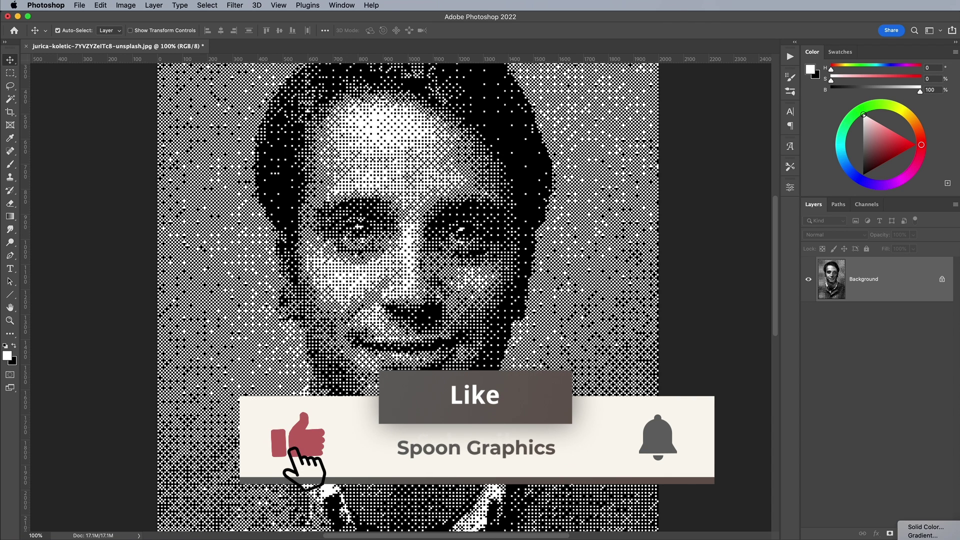
- Add a Gradient Map layer and set its left stop to dark purple 2a1232
{"action": "left_click", "coordinate": [903, 533]}
{"action": "left_click", "coordinate": [922, 497]}
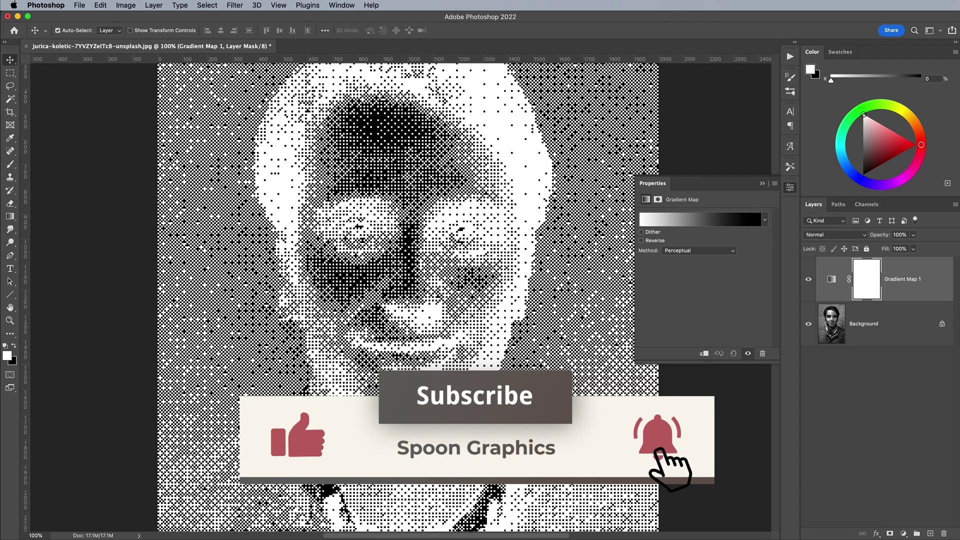
{"action": "left_click", "coordinate": [676, 221]}
{"action": "double_click", "coordinate": [596, 400]}
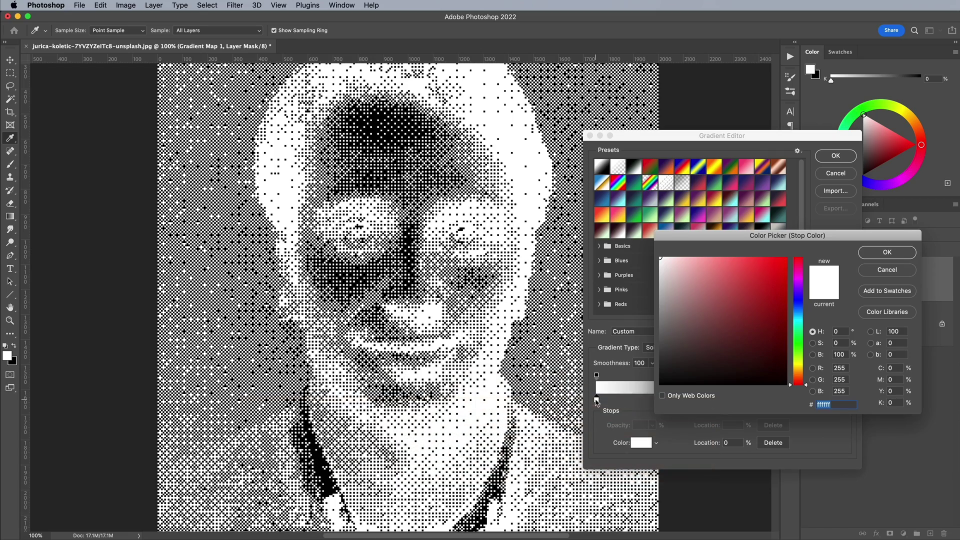
{"action": "type", "text": "2a1232"}
{"action": "key", "text": "Return"}
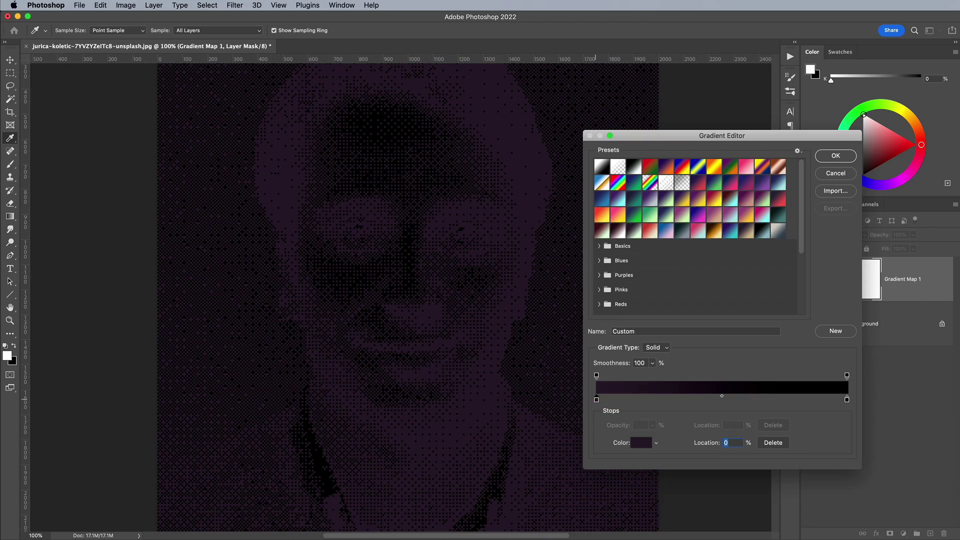
- Set the right stop to pale green d4ffdc and apply the gradient
{"action": "double_click", "coordinate": [847, 399]}
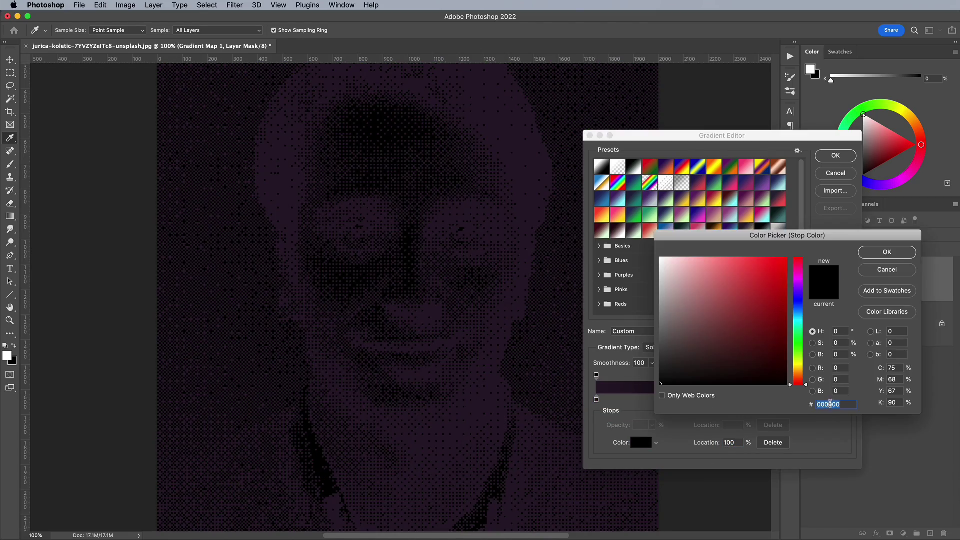
{"action": "type", "text": "d4ffdc"}
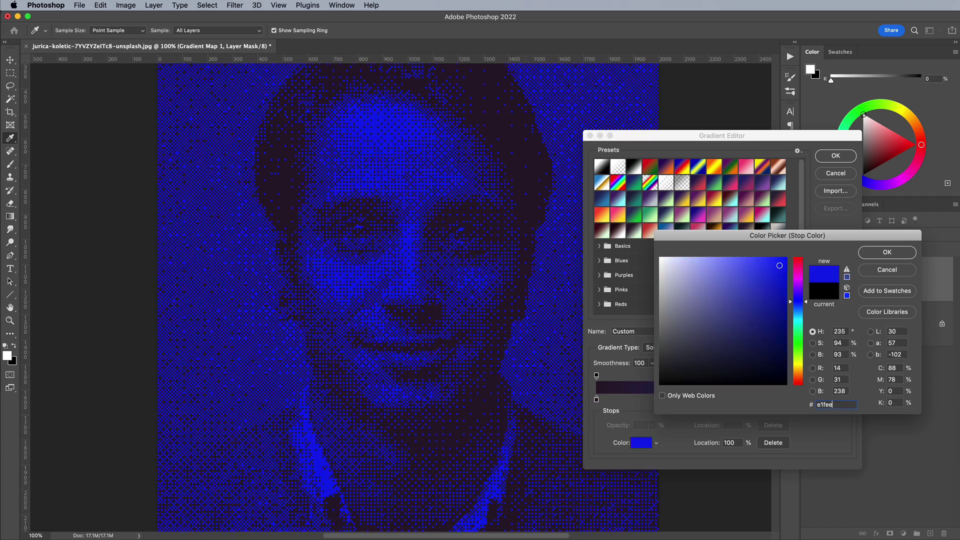
{"action": "key", "text": "Return"}
{"action": "left_click", "coordinate": [847, 158]}
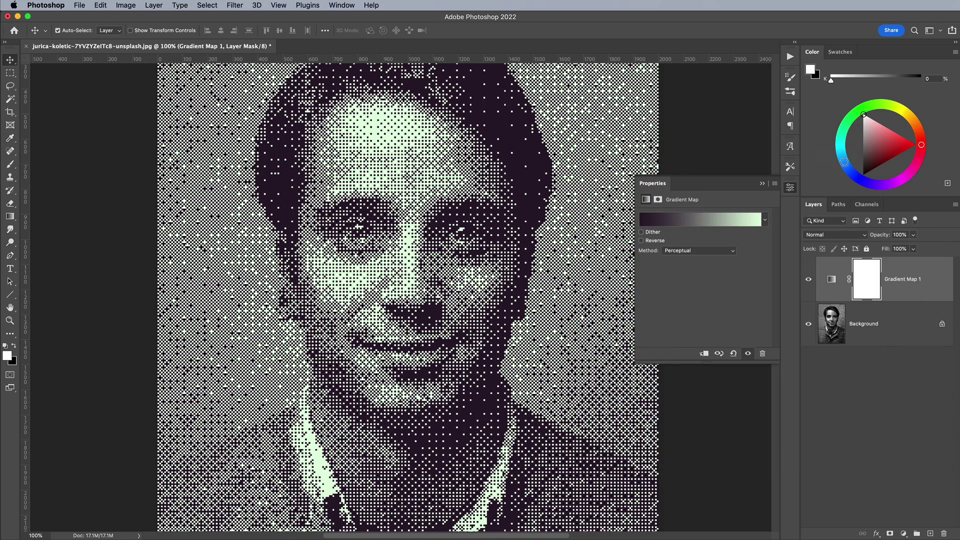
{"action": "left_click", "coordinate": [791, 190]}
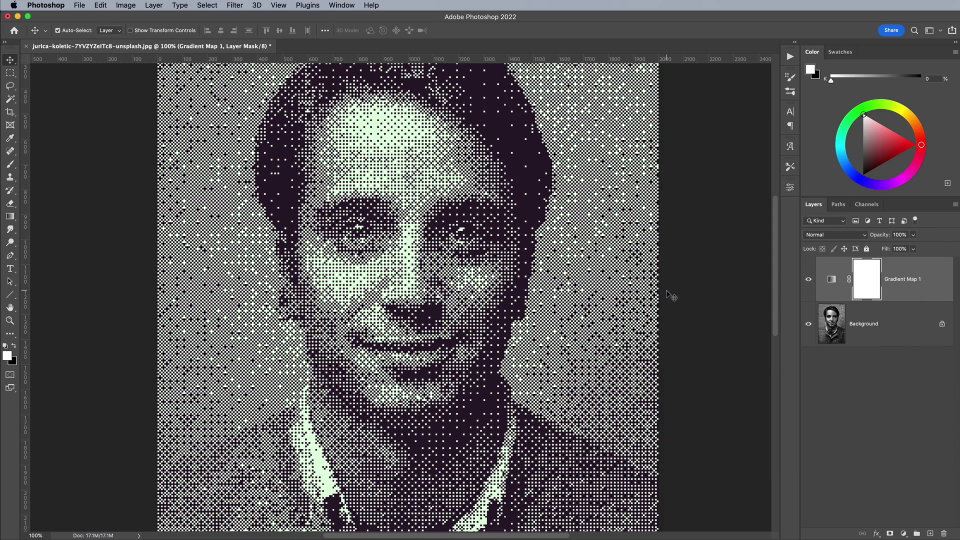
{"action": "key", "text": "super+minus"}
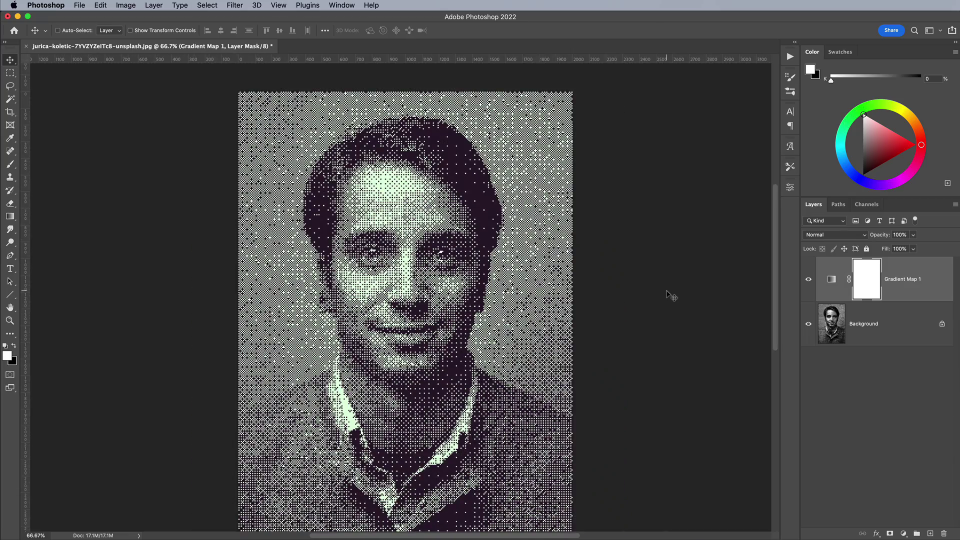
{"action": "key", "text": "super+plus"}
{"action": "key", "text": "super+plus"}
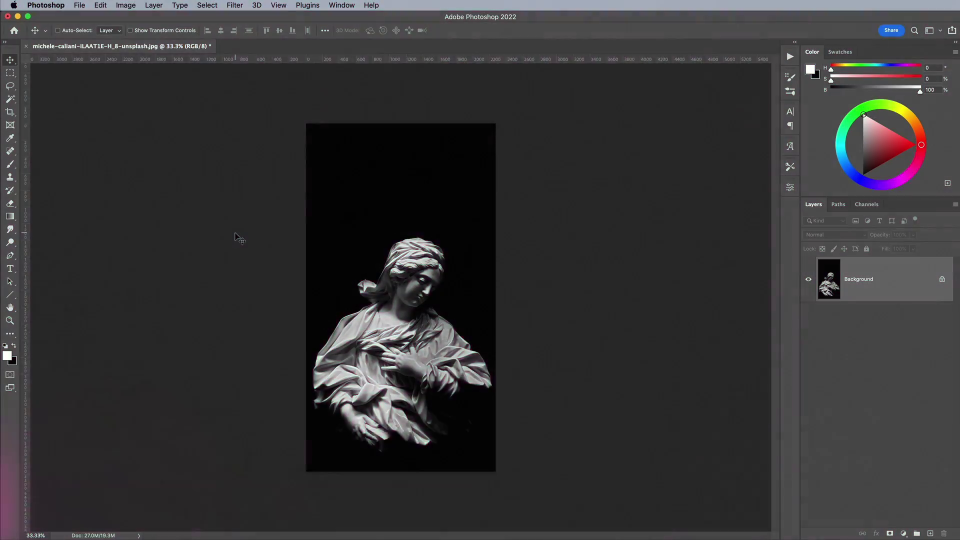
{"action": "key", "text": "super+plus"}
{"action": "key", "text": "super+plus"}
{"action": "key", "text": "super+plus"}
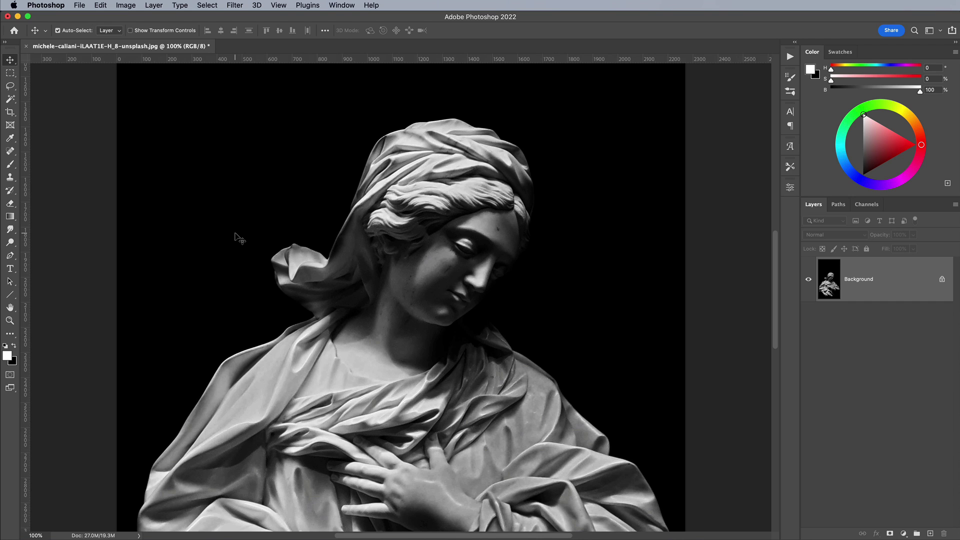
- Convert the statue photo to Grayscale, then to a Halftone Screen bitmap
{"action": "left_click", "coordinate": [126, 5]}
{"action": "mouse_move", "coordinate": [132, 17]}
{"action": "left_click", "coordinate": [265, 31]}
{"action": "left_click", "coordinate": [126, 5]}
{"action": "left_click", "coordinate": [252, 21]}
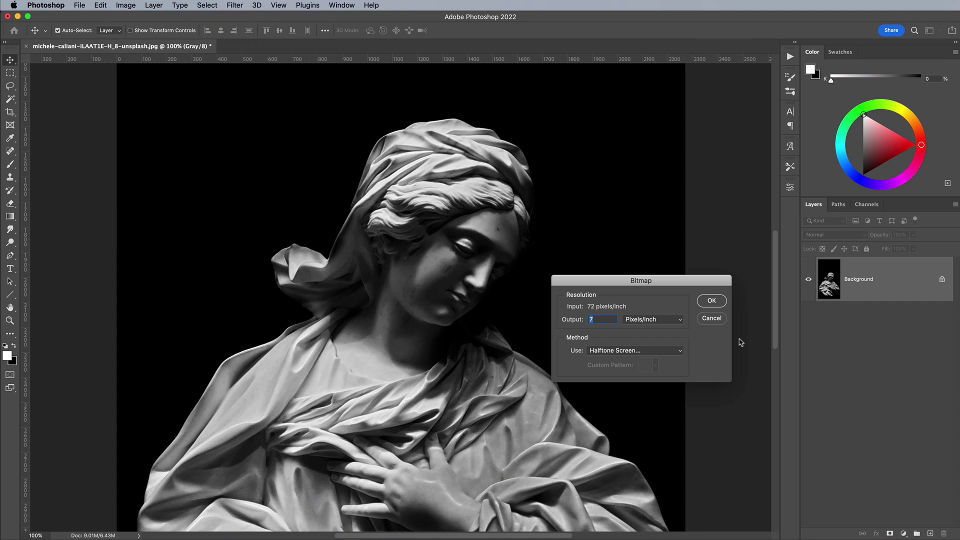
{"action": "left_click", "coordinate": [705, 302]}
{"action": "left_click", "coordinate": [711, 309]}
{"action": "key", "text": "super+equal"}
{"action": "key", "text": "super+equal"}
{"action": "key", "text": "super+equal"}
{"action": "key", "text": "super+equal"}
{"action": "key", "text": "super+equal"}
{"action": "key", "text": "super+equal"}
{"action": "key", "text": "super+equal"}
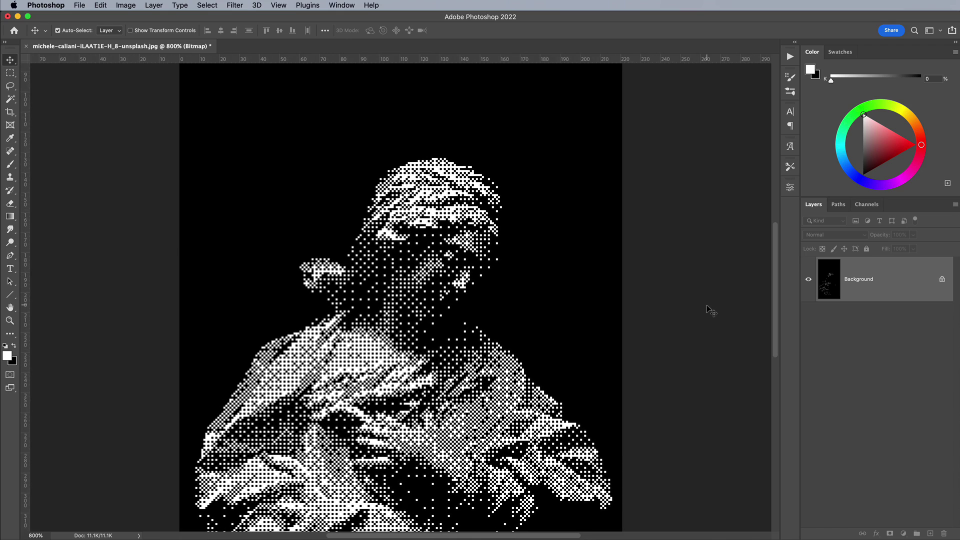
- Undo the bitmap conversion and redo it with Halftone Screen, zooming in on the dots
{"action": "left_click", "coordinate": [100, 5]}
{"action": "left_click", "coordinate": [115, 15]}
{"action": "left_click", "coordinate": [125, 5]}
{"action": "mouse_move", "coordinate": [134, 20]}
{"action": "left_click", "coordinate": [253, 21]}
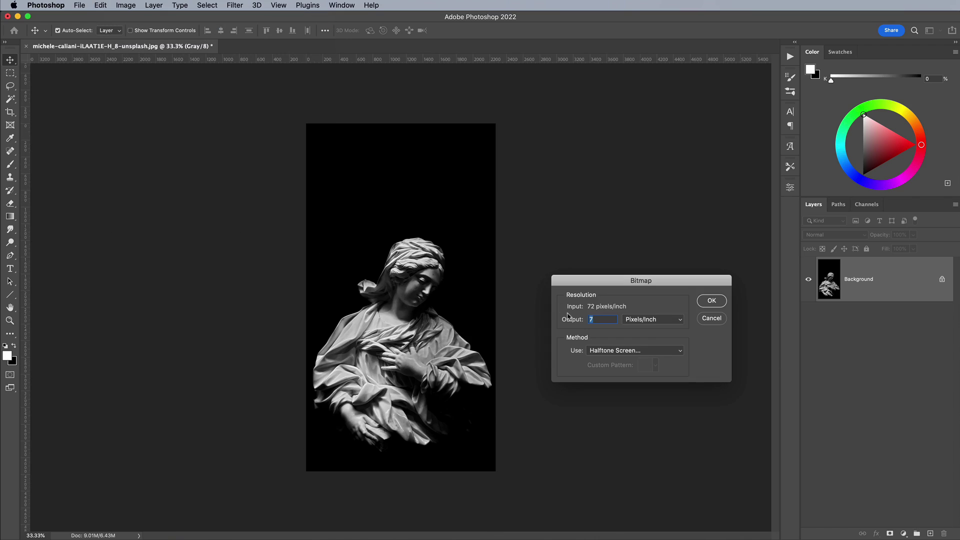
{"action": "key", "text": "Return"}
{"action": "left_click", "coordinate": [711, 309]}
{"action": "key", "text": "super+equal"}
{"action": "key", "text": "super+equal"}
{"action": "key", "text": "super+equal"}
{"action": "key", "text": "super+equal"}
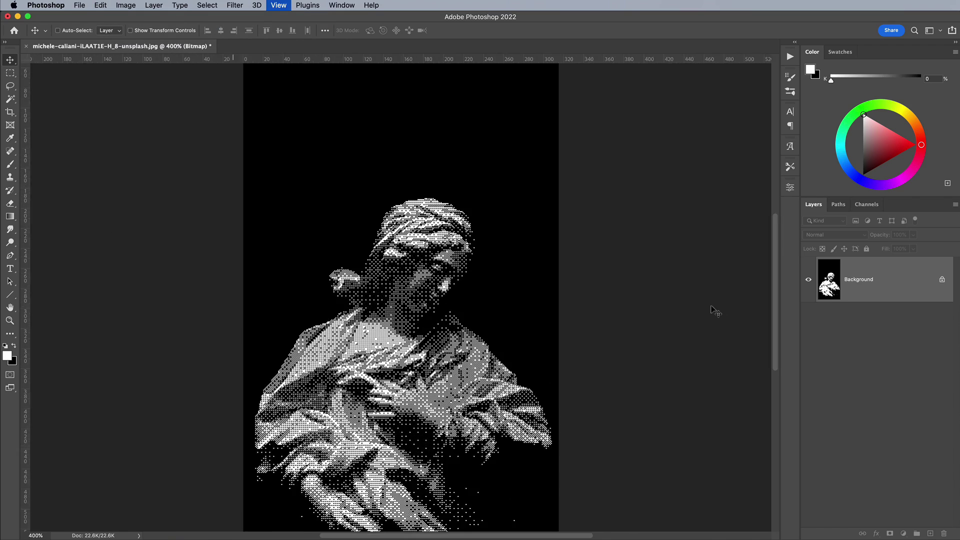
{"action": "key", "text": "super+equal"}
{"action": "left_click_drag", "start_coordinate": [580, 313], "coordinate": [579, 277]}
- Convert the halftone statue to Grayscale at size ratio 1, then to RGB Color
{"action": "left_click", "coordinate": [125, 5]}
{"action": "mouse_move", "coordinate": [134, 19]}
{"action": "left_click", "coordinate": [255, 32]}
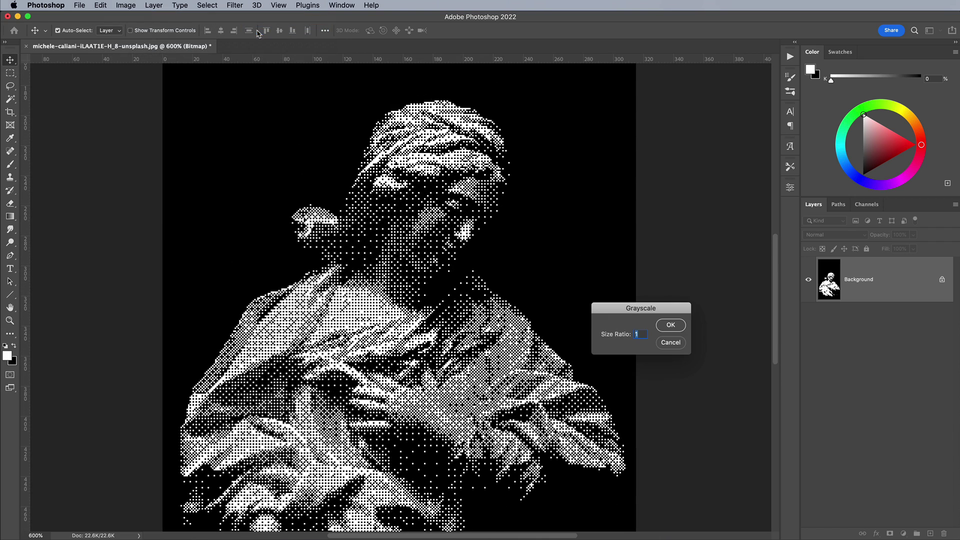
{"action": "left_click", "coordinate": [671, 325]}
{"action": "left_click", "coordinate": [125, 5]}
{"action": "mouse_move", "coordinate": [220, 20]}
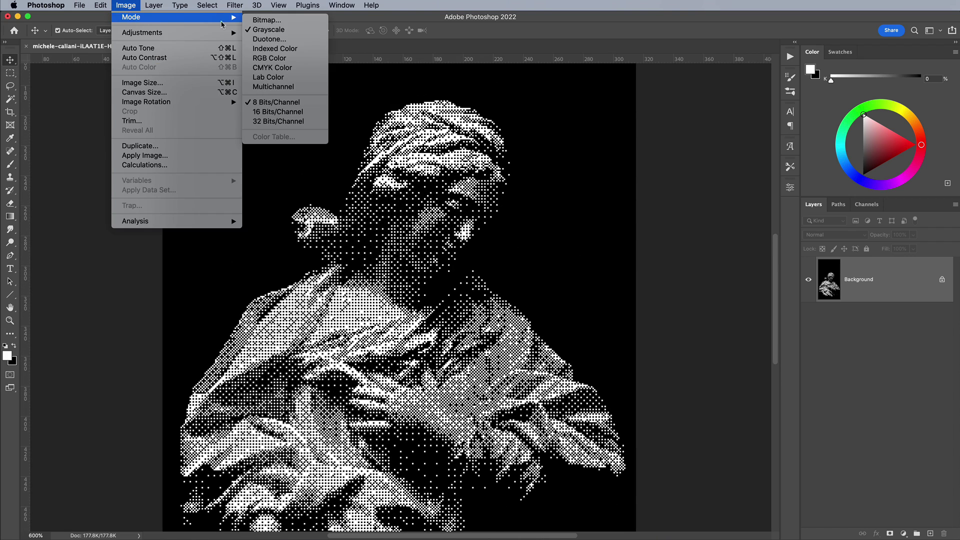
{"action": "left_click", "coordinate": [265, 56]}
- Resize the statue to 2000 px wide at 72 ppi and centre it in view
{"action": "left_click", "coordinate": [127, 5]}
{"action": "left_click", "coordinate": [131, 68]}
{"action": "type", "text": "2000"}
{"action": "double_click", "coordinate": [680, 368]}
{"action": "type", "text": "72"}
{"action": "double_click", "coordinate": [681, 338]}
{"action": "type", "text": "2000"}
{"action": "key", "text": "Return"}
{"action": "key", "text": "v"}
{"action": "left_click_drag", "start_coordinate": [654, 253], "coordinate": [367, 258]}
{"action": "key", "text": "super+minus"}
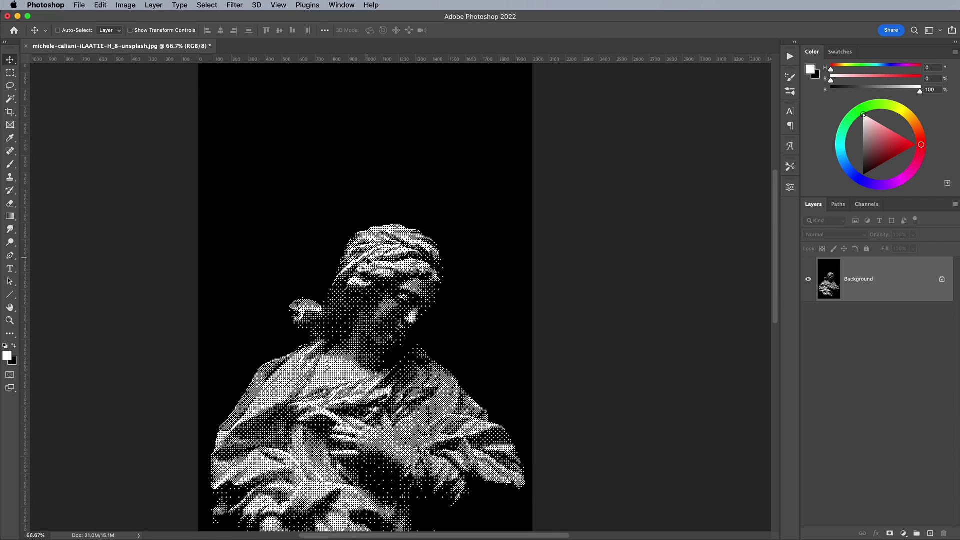
{"action": "left_click_drag", "start_coordinate": [361, 283], "coordinate": [430, 219]}
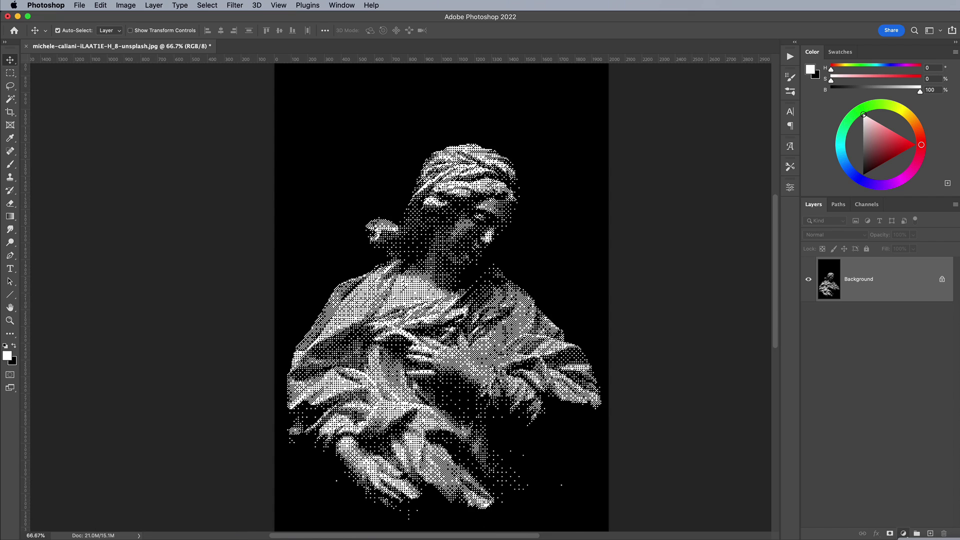
- Add a Gradient Map with the SG Duotone 20 preset, tinting the statue red on navy
{"action": "left_click", "coordinate": [903, 533]}
{"action": "left_click", "coordinate": [925, 538]}
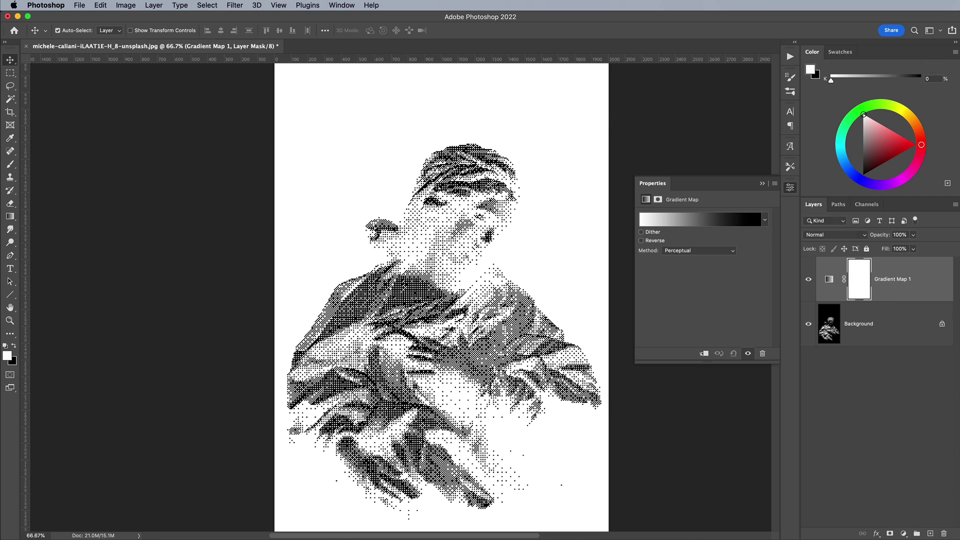
{"action": "left_click", "coordinate": [712, 223]}
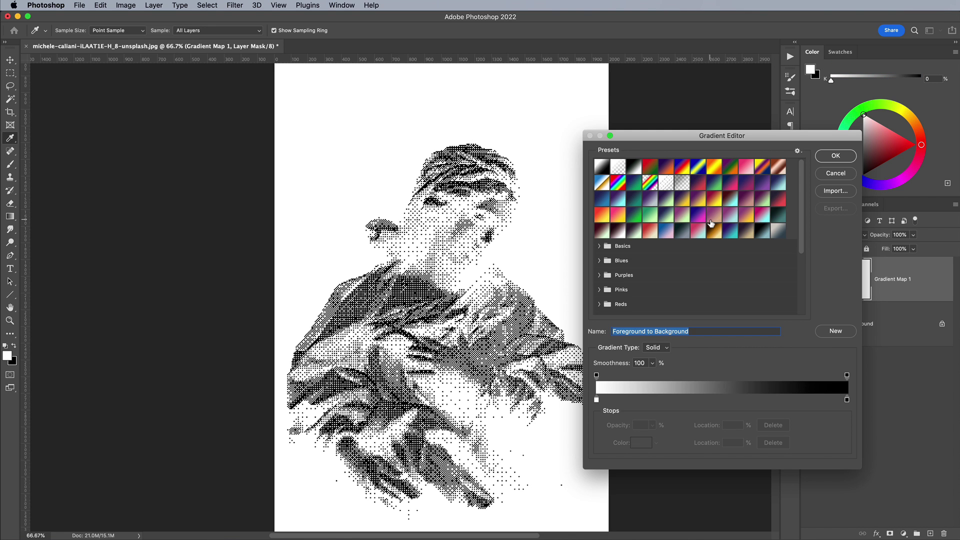
{"action": "left_click", "coordinate": [778, 199]}
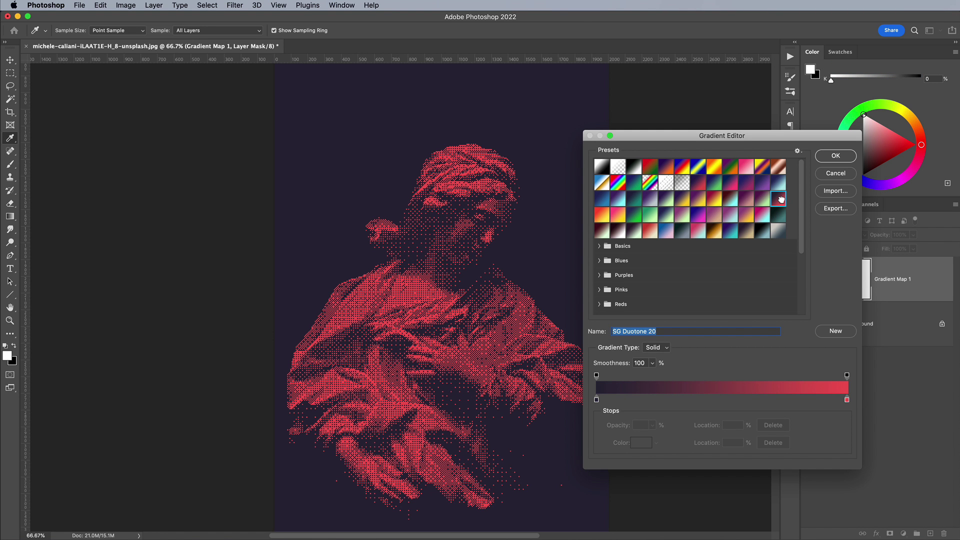
{"action": "left_click", "coordinate": [835, 156]}
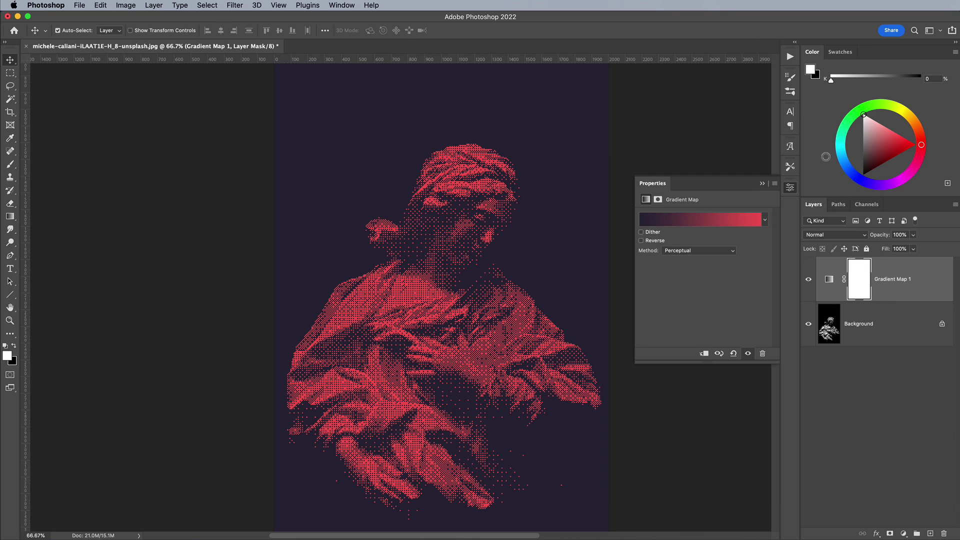
{"action": "left_click", "coordinate": [790, 189]}
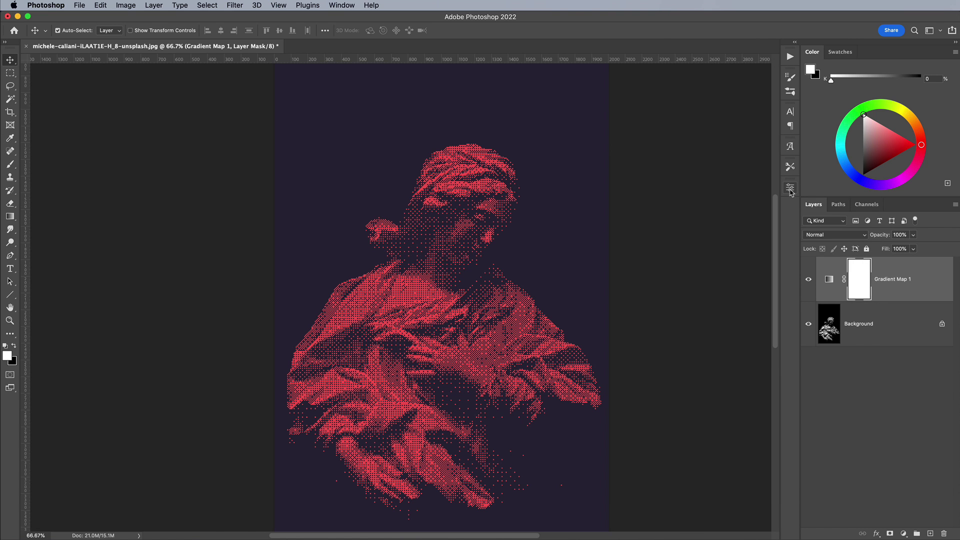
{"action": "key", "text": "super+plus"}
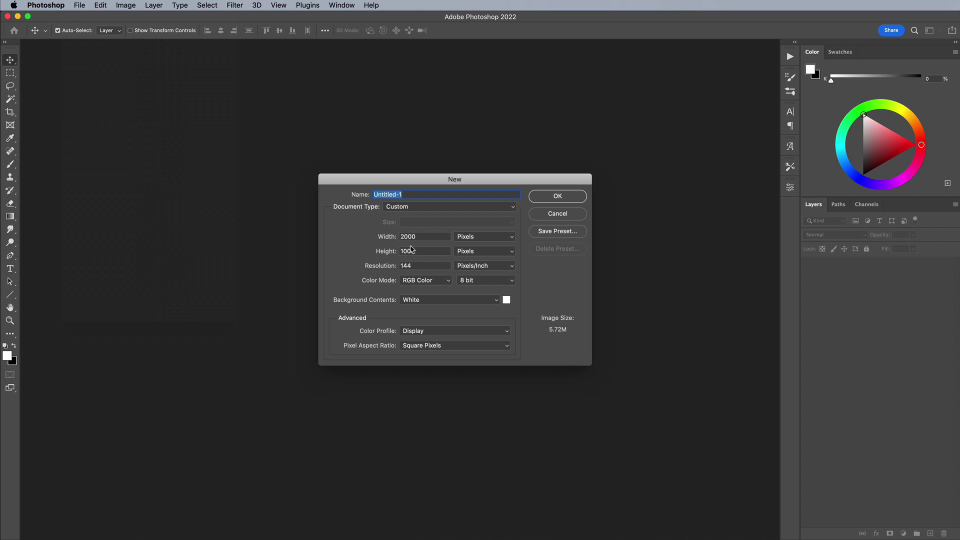
- Create the 2000 × 1000 px, 144 ppi document and fill its background black
{"action": "left_click", "coordinate": [536, 199]}
{"action": "key", "text": "super+BackSpace"}
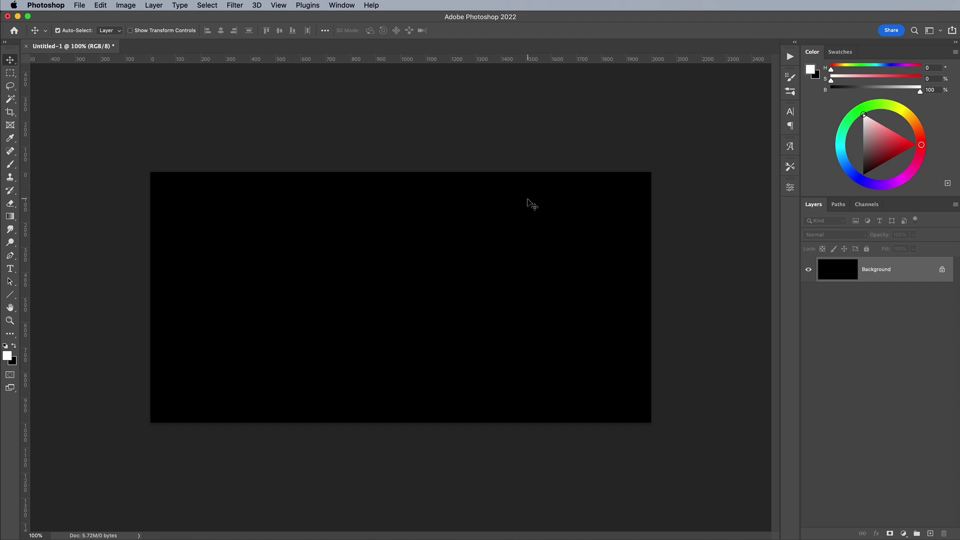
- Add the GAME OVER text and enlarge it, centred on the canvas
{"action": "key", "text": "t"}
{"action": "left_click", "coordinate": [334, 286]}
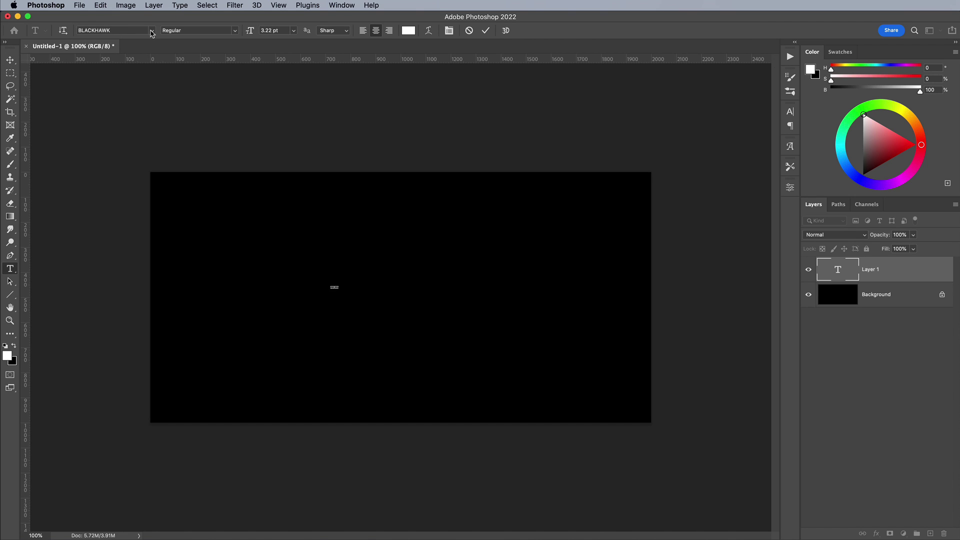
{"action": "left_click", "coordinate": [152, 31]}
{"action": "key", "text": "Escape"}
{"action": "left_click", "coordinate": [10, 60]}
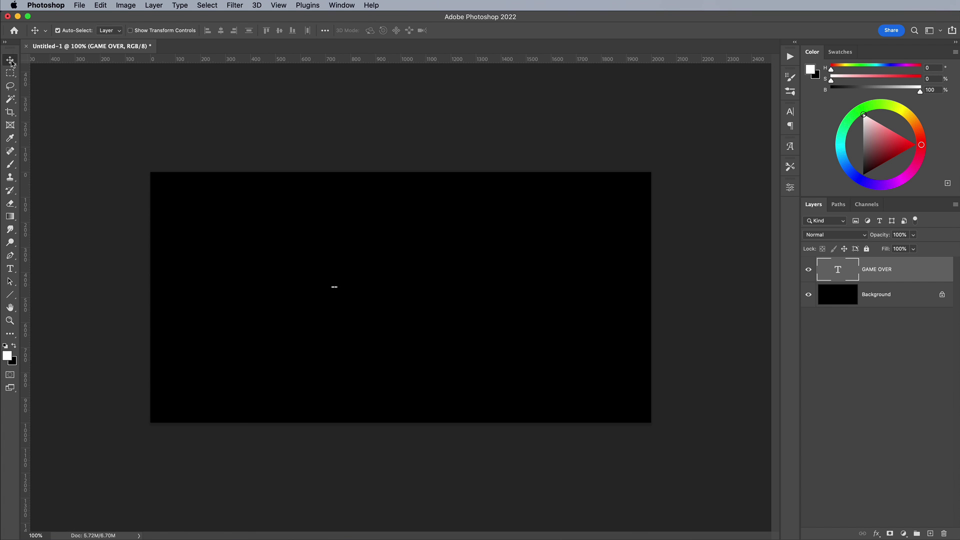
{"action": "key", "text": "super+t"}
{"action": "left_click_drag", "start_coordinate": [332, 285], "coordinate": [470, 289]}
{"action": "key", "text": "Return"}
- Make the GAME OVER text Rift Bold, keeping letter spacing at -50
{"action": "double_click", "coordinate": [470, 289]}
{"action": "key", "text": "super+a"}
{"action": "left_click", "coordinate": [790, 111]}
{"action": "left_click", "coordinate": [756, 126]}
{"action": "left_click", "coordinate": [765, 174]}
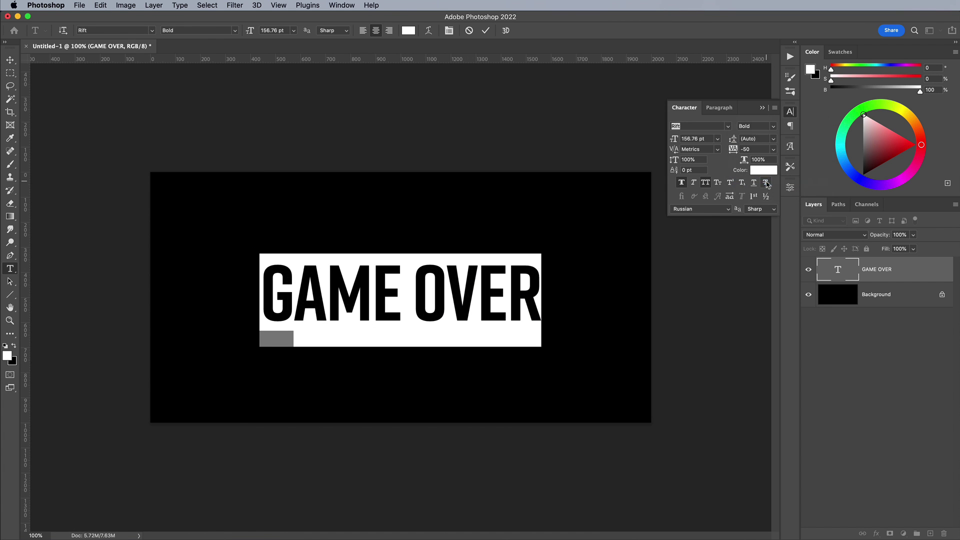
{"action": "left_click", "coordinate": [773, 149]}
{"action": "left_click", "coordinate": [750, 176]}
{"action": "left_click", "coordinate": [790, 111]}
{"action": "left_click", "coordinate": [9, 60]}
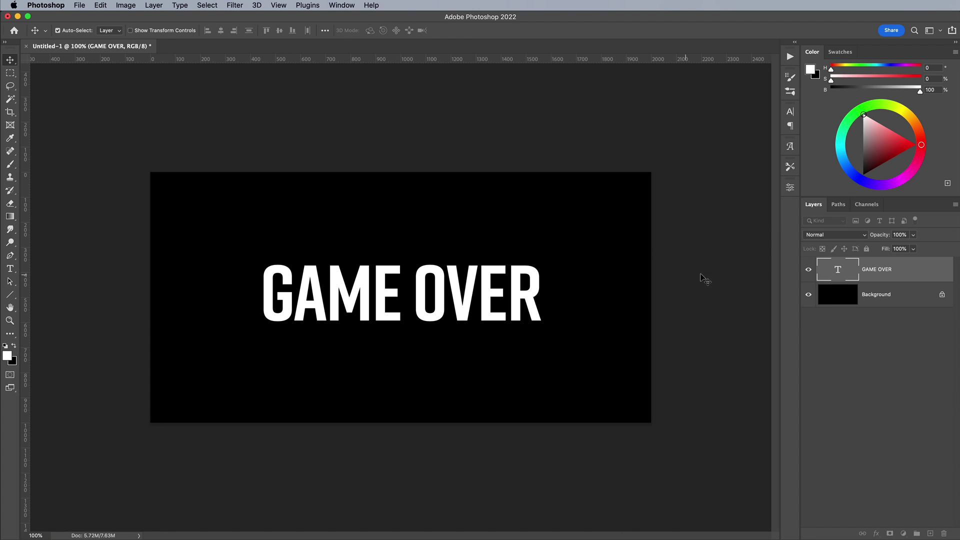
- Give the GAME OVER layer a Black, White Gradient Overlay
{"action": "double_click", "coordinate": [911, 271]}
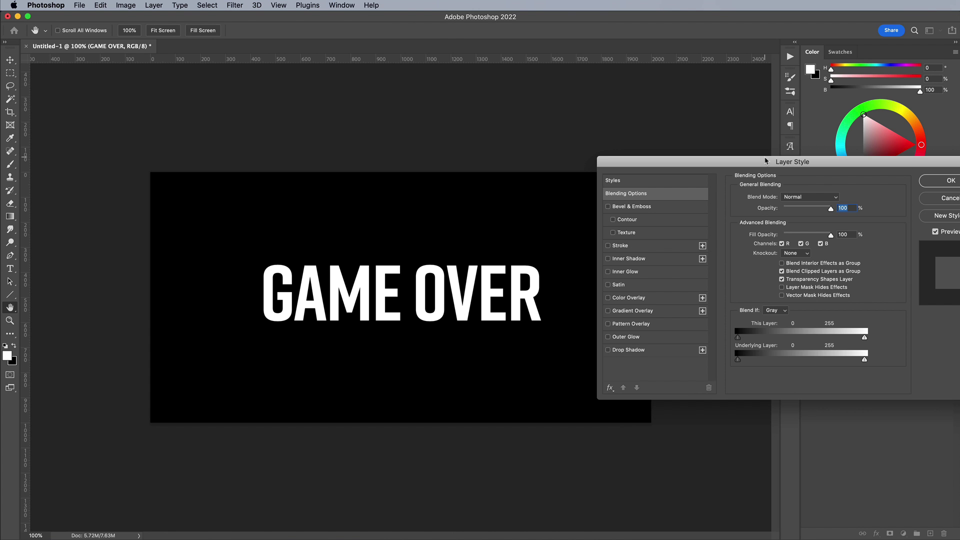
{"action": "left_click_drag", "start_coordinate": [765, 161], "coordinate": [722, 171]}
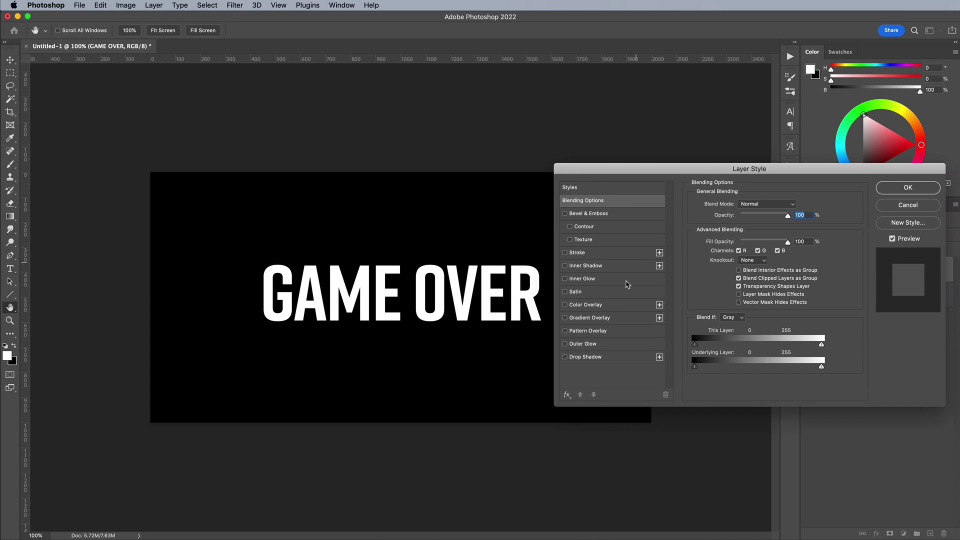
{"action": "left_click", "coordinate": [603, 318]}
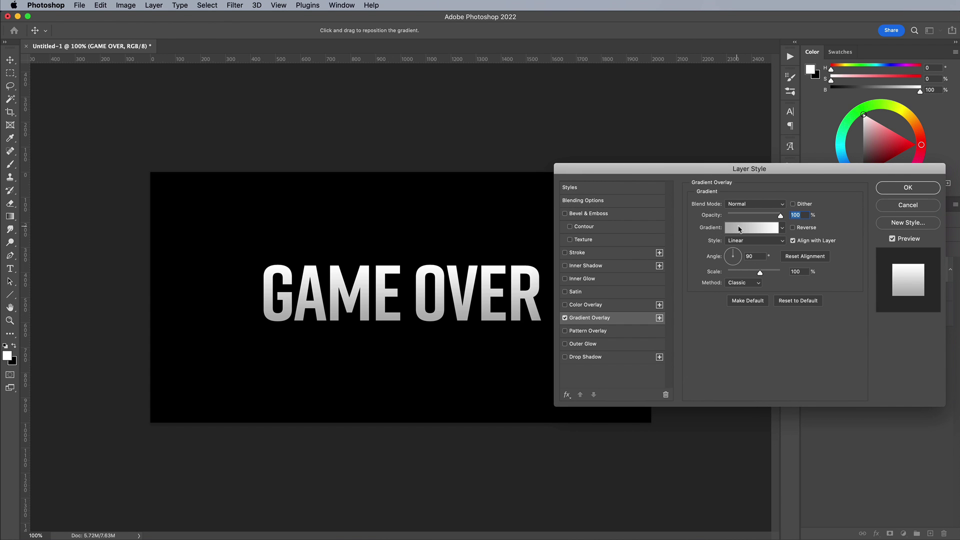
{"action": "left_click", "coordinate": [740, 228]}
{"action": "left_click", "coordinate": [603, 167]}
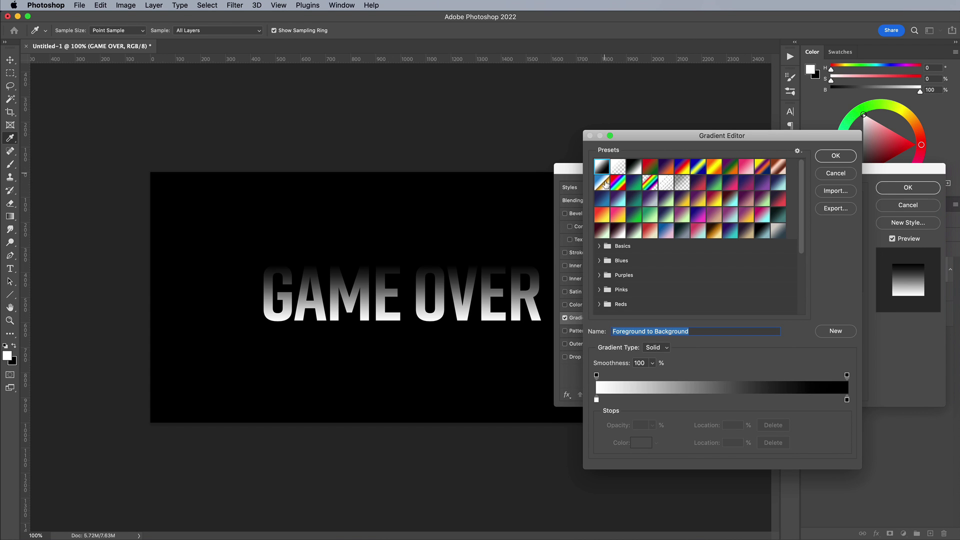
{"action": "left_click", "coordinate": [633, 167]}
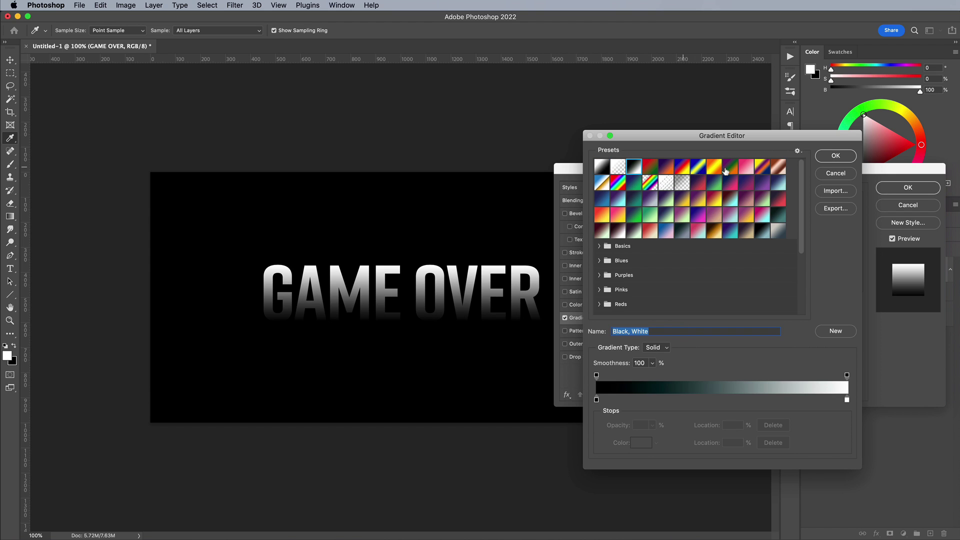
{"action": "left_click", "coordinate": [836, 156]}
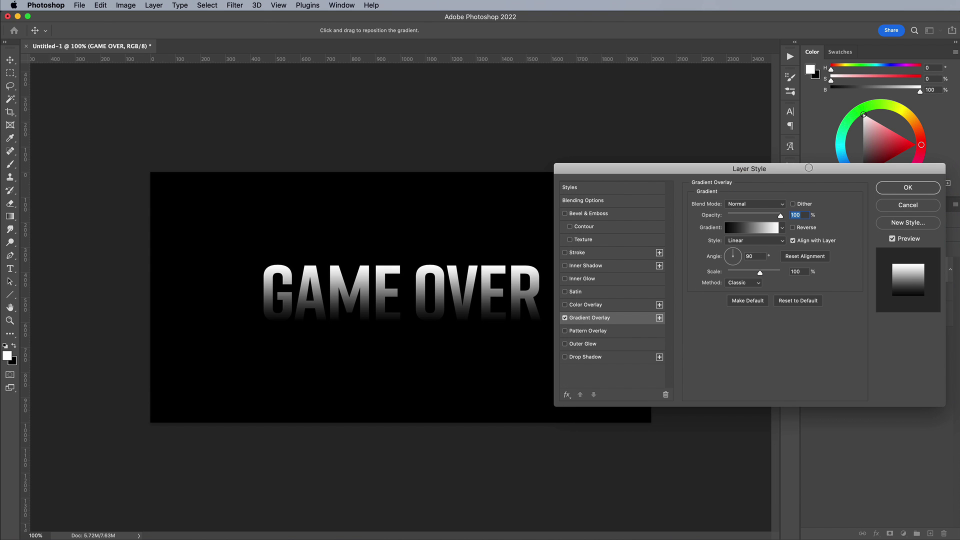
- Add a white (ffffff) Stroke positioned outside the letters, about 5 px thick
{"action": "left_click", "coordinate": [601, 255]}
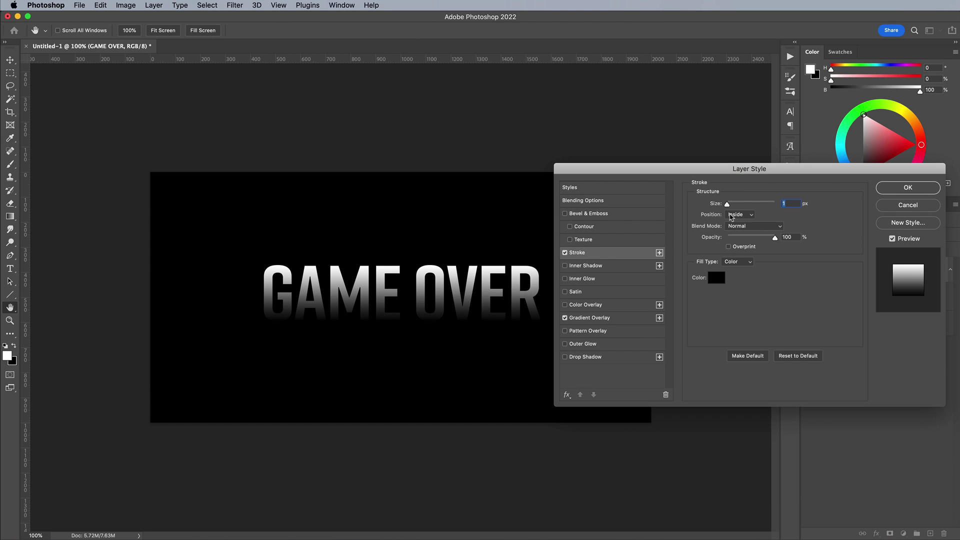
{"action": "left_click", "coordinate": [731, 215]}
{"action": "left_click", "coordinate": [735, 206]}
{"action": "left_click", "coordinate": [716, 277]}
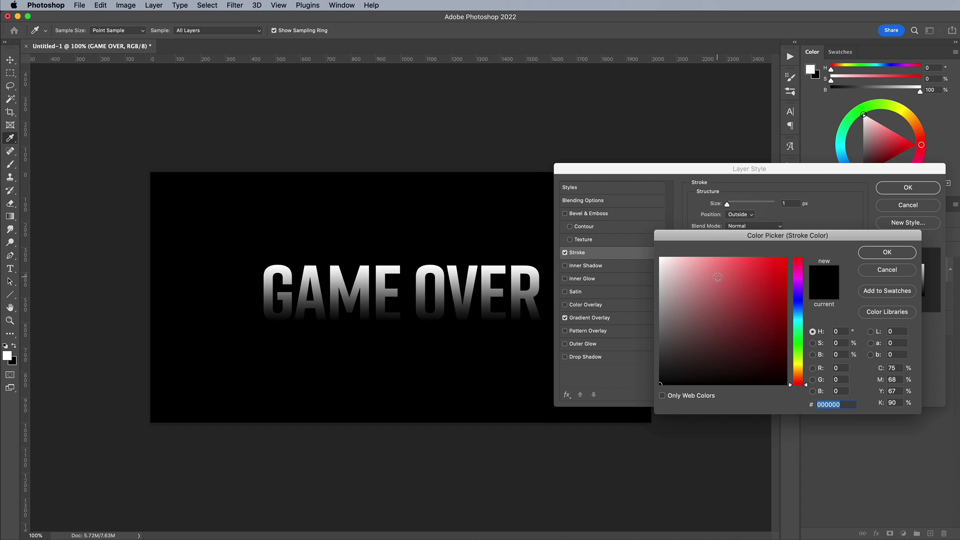
{"action": "type", "text": "ffffff"}
{"action": "left_click", "coordinate": [886, 252]}
{"action": "key", "text": "Up"}
{"action": "key", "text": "Up"}
{"action": "key", "text": "Up"}
{"action": "key", "text": "Up"}
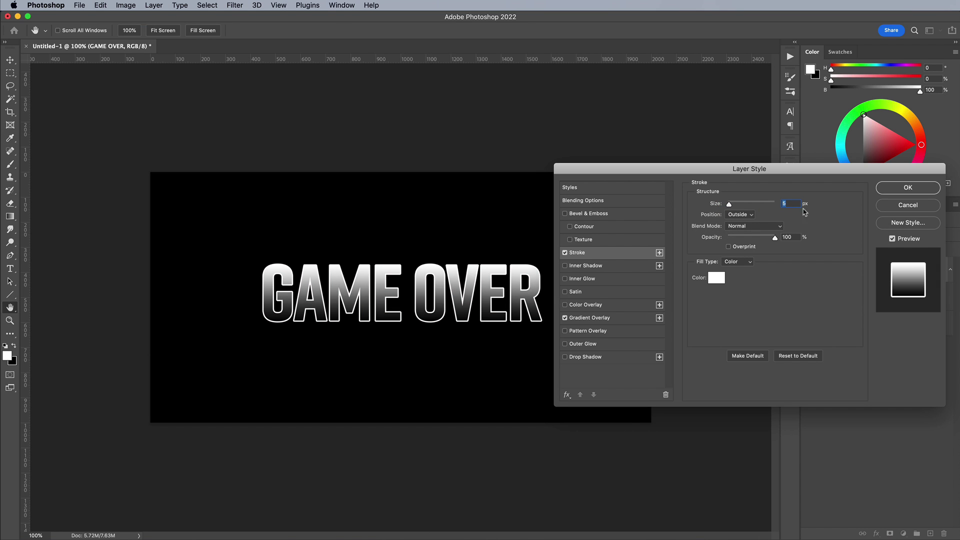
- Add a second dark Stroke of about 17 px around the text
{"action": "left_click", "coordinate": [659, 254]}
{"action": "left_click", "coordinate": [626, 267]}
{"action": "left_click", "coordinate": [716, 277]}
{"action": "left_click", "coordinate": [636, 419]}
{"action": "left_click", "coordinate": [887, 252]}
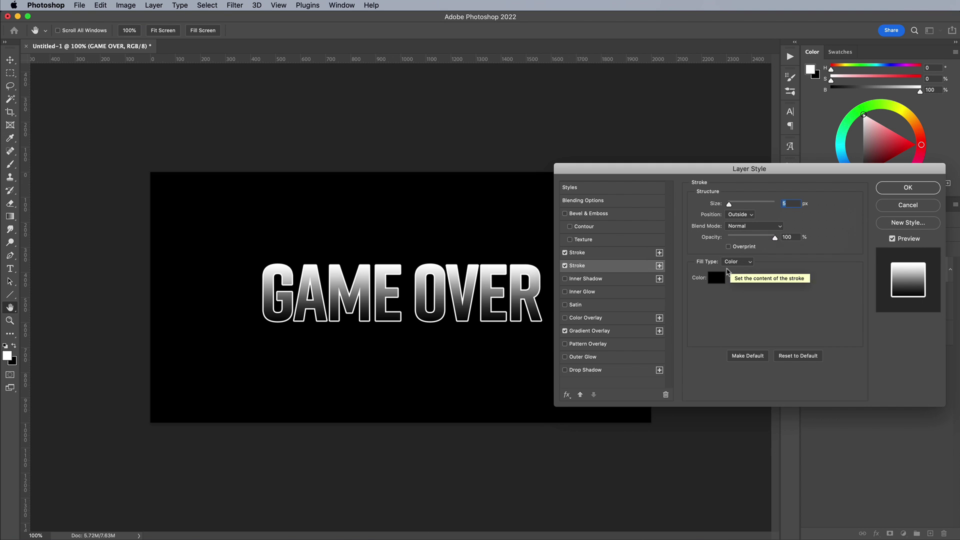
{"action": "left_click", "coordinate": [716, 278]}
{"action": "left_click", "coordinate": [650, 363]}
{"action": "left_click", "coordinate": [887, 252]}
{"action": "key", "text": "Up"}
{"action": "key", "text": "Up"}
{"action": "key", "text": "Up"}
{"action": "key", "text": "Up"}
{"action": "key", "text": "Up"}
{"action": "key", "text": "Up"}
{"action": "key", "text": "Up"}
{"action": "key", "text": "Up"}
{"action": "key", "text": "Up"}
{"action": "key", "text": "Up"}
{"action": "key", "text": "Up"}
{"action": "key", "text": "Up"}
{"action": "key", "text": "Up"}
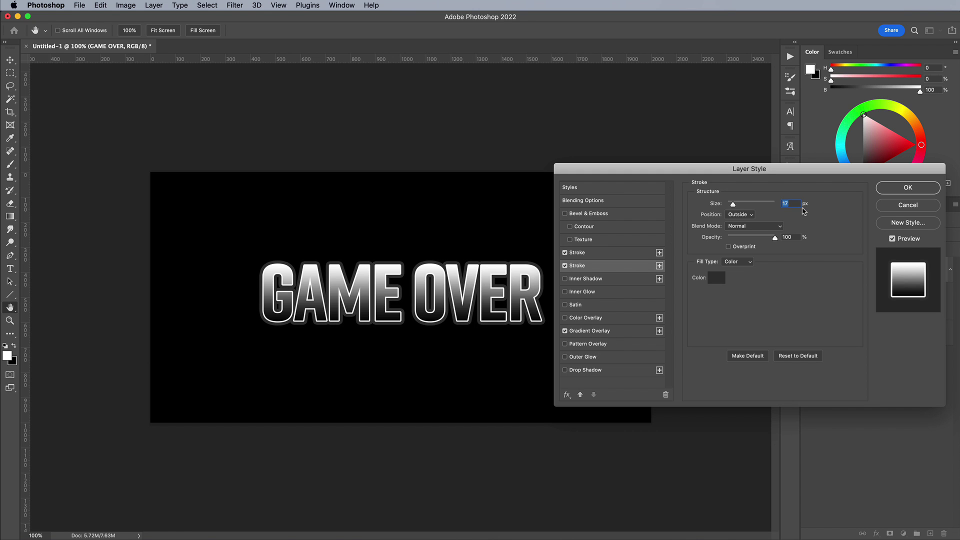
{"action": "left_click", "coordinate": [717, 279]}
- Make the outer stroke black, then add an Outer Glow at about 46% opacity and 92 px size
{"action": "left_click", "coordinate": [646, 392]}
{"action": "left_click", "coordinate": [879, 256]}
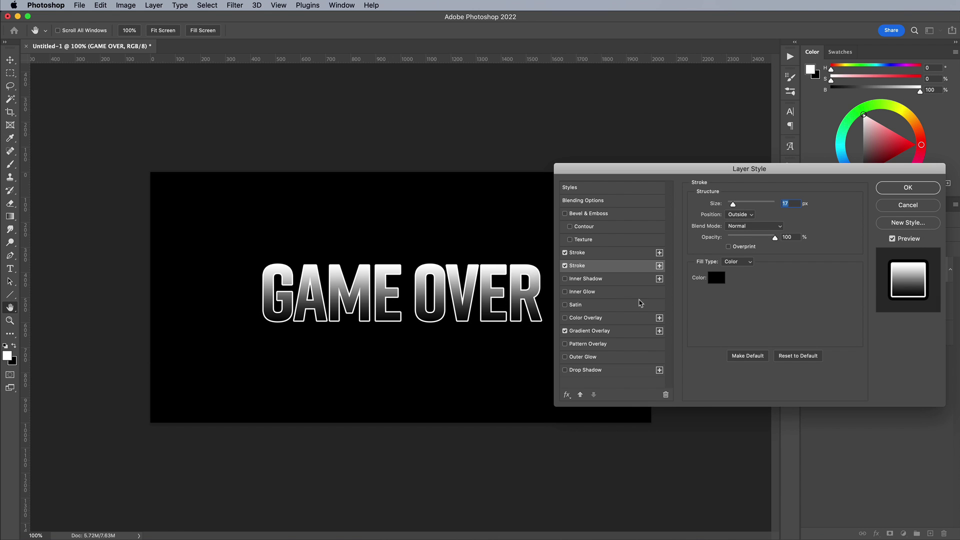
{"action": "left_click", "coordinate": [598, 359]}
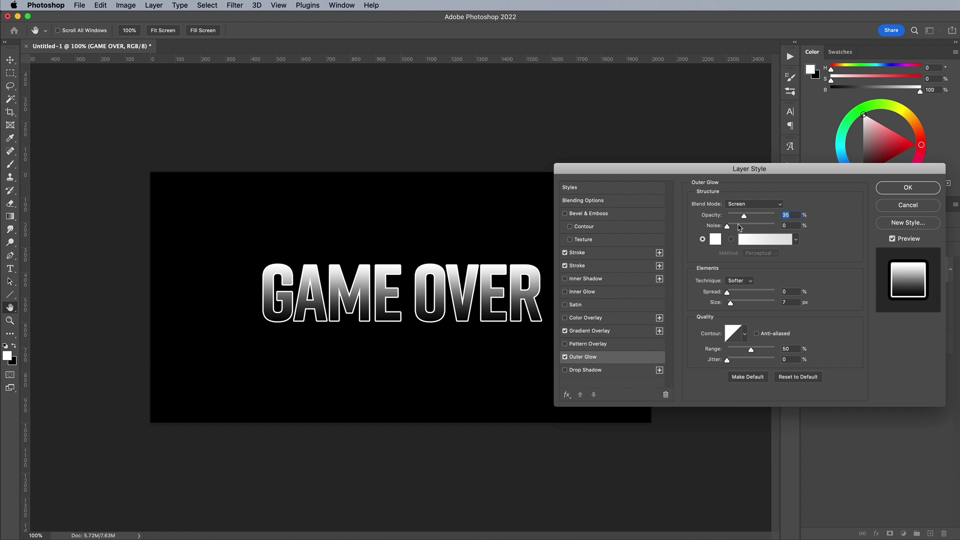
{"action": "key", "text": "shift+Up"}
{"action": "key", "text": "shift+Up"}
{"action": "key", "text": "shift+Up"}
{"action": "key", "text": "shift+Up"}
{"action": "key", "text": "shift+Up"}
{"action": "key", "text": "shift+Up"}
{"action": "key", "text": "shift+Up"}
{"action": "left_click_drag", "start_coordinate": [731, 302], "coordinate": [743, 303]}
{"action": "left_click_drag", "start_coordinate": [751, 215], "coordinate": [749, 217]}
{"action": "left_click_drag", "start_coordinate": [743, 302], "coordinate": [747, 303]}
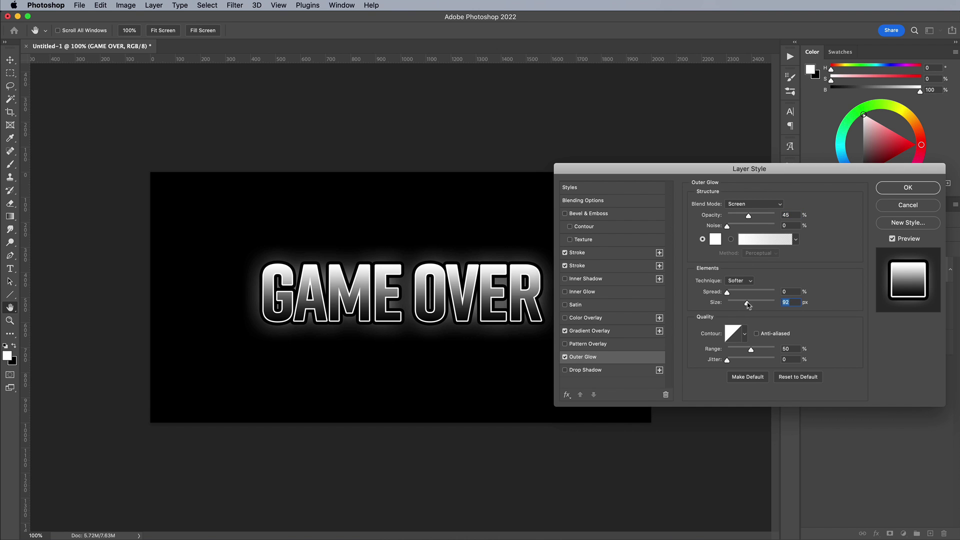
- Apply the layer effects, then convert the image to Grayscale and flatten it
{"action": "left_click", "coordinate": [889, 190]}
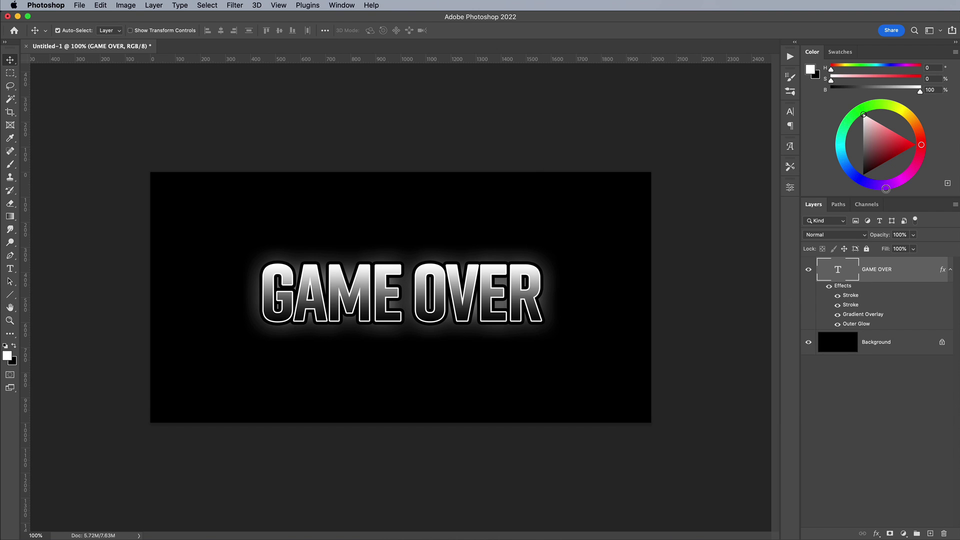
{"action": "left_click", "coordinate": [126, 5]}
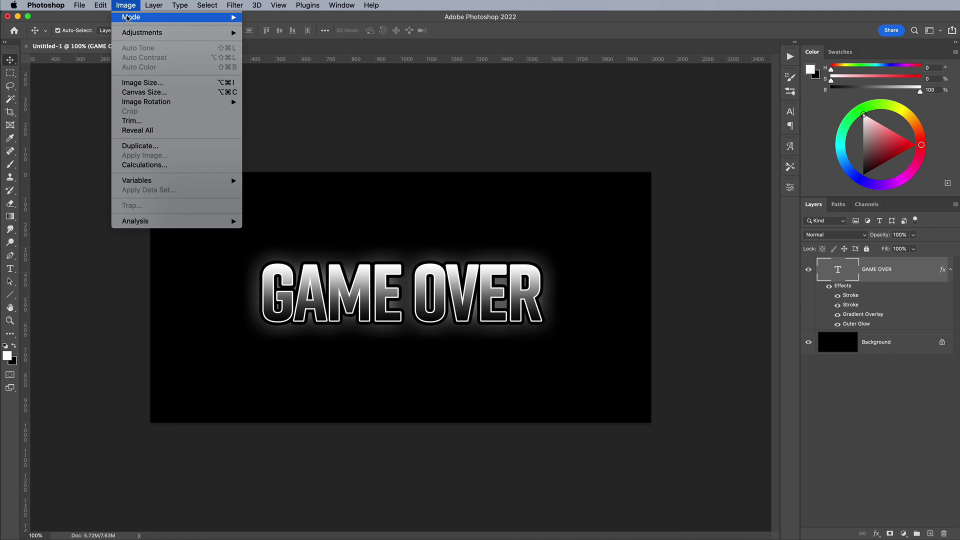
{"action": "mouse_move", "coordinate": [233, 18]}
{"action": "left_click", "coordinate": [265, 30]}
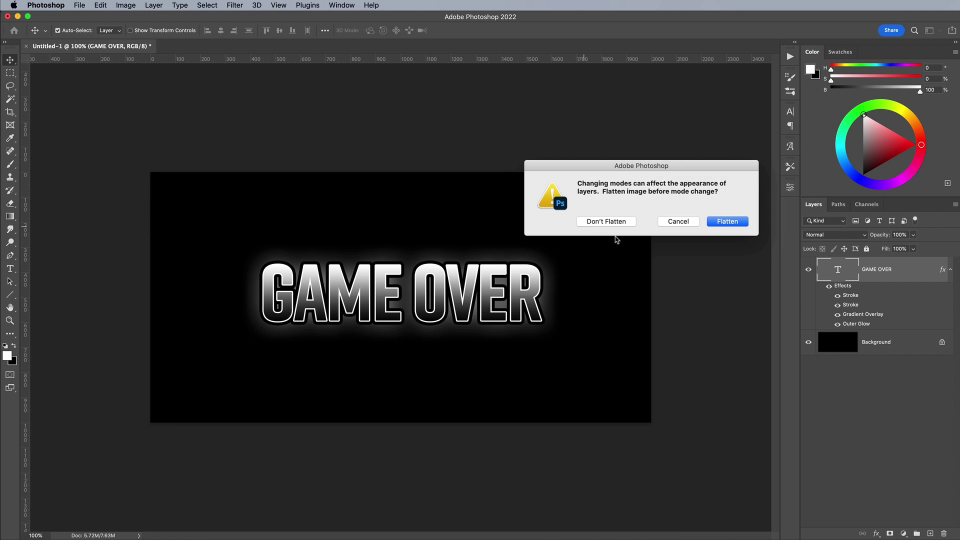
{"action": "left_click", "coordinate": [726, 224]}
- Try a Halftone Screen Bitmap conversion, inspect it zoomed in, then undo it
{"action": "left_click", "coordinate": [126, 5]}
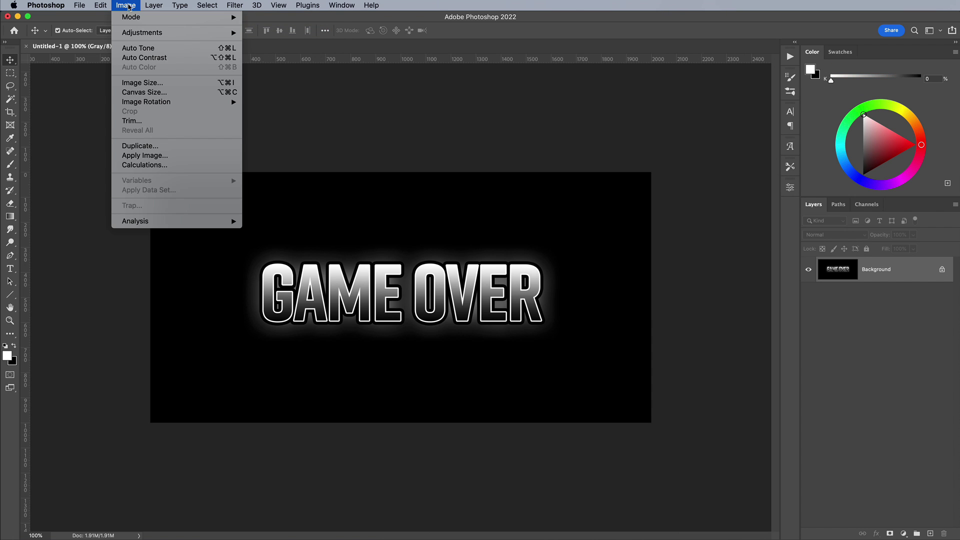
{"action": "mouse_move", "coordinate": [192, 19]}
{"action": "left_click", "coordinate": [257, 20]}
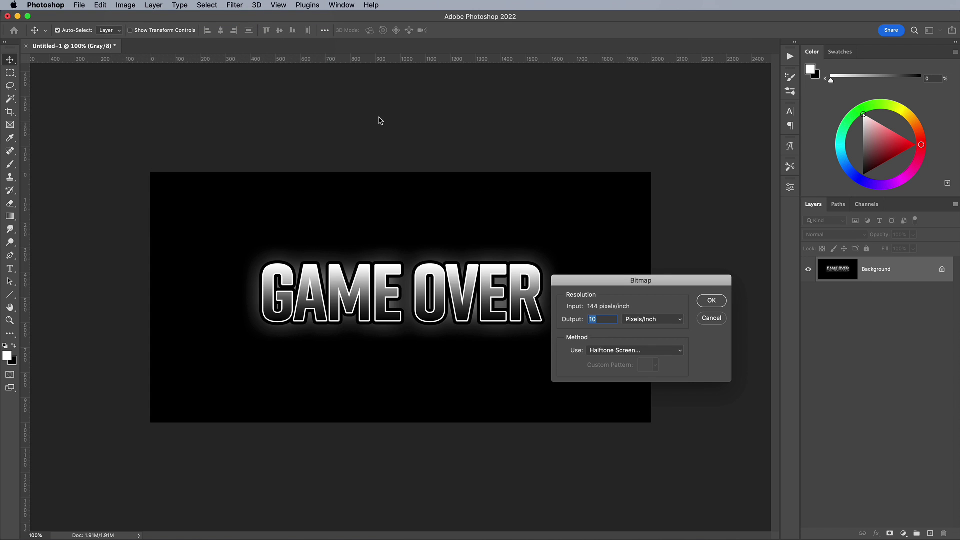
{"action": "left_click", "coordinate": [715, 303]}
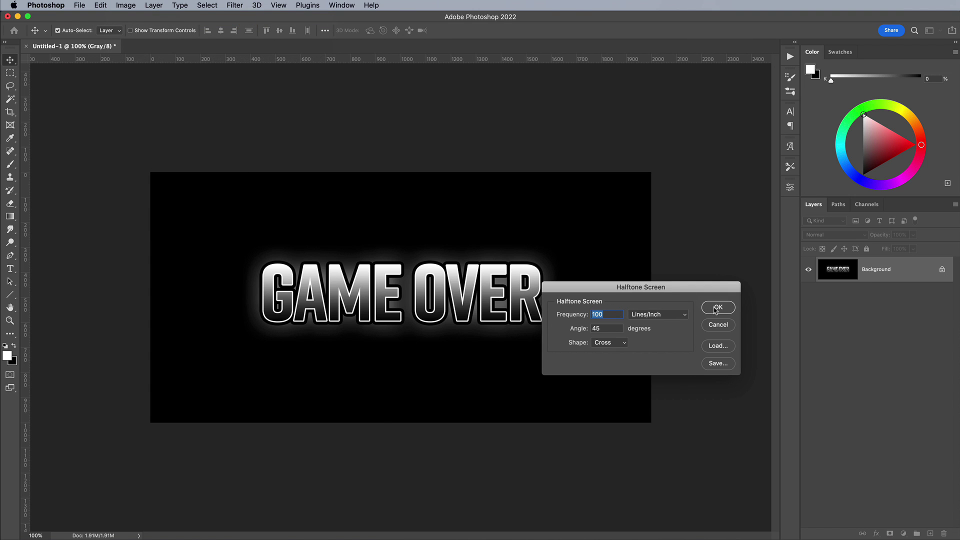
{"action": "left_click", "coordinate": [714, 307]}
{"action": "key", "text": "super+plus"}
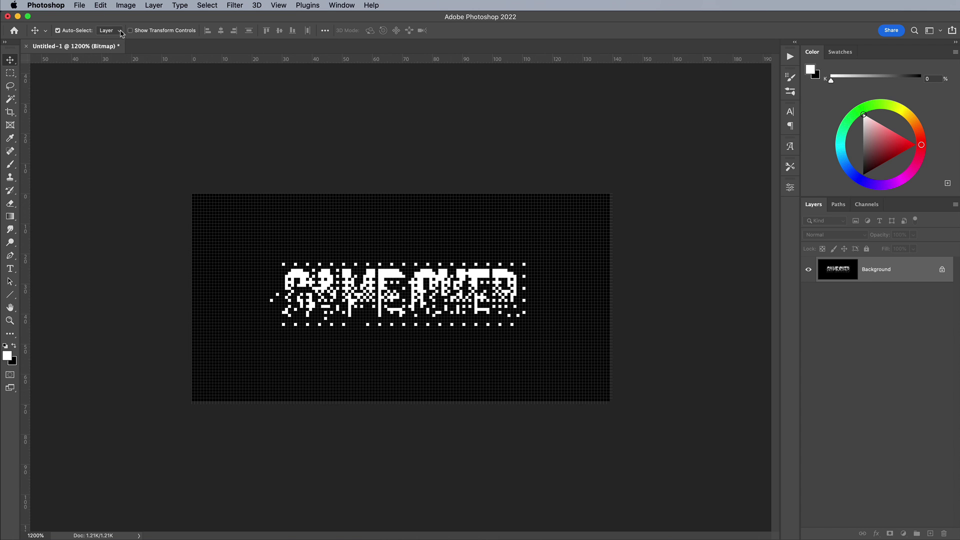
{"action": "left_click", "coordinate": [100, 5]}
{"action": "left_click", "coordinate": [118, 24]}
- Convert the image to Bitmap at 30 pixels/inch with Halftone Screen and zoom in
{"action": "left_click", "coordinate": [128, 5]}
{"action": "left_click", "coordinate": [255, 24]}
{"action": "type", "text": "30"}
{"action": "left_click", "coordinate": [712, 300]}
{"action": "key", "text": "super+plus"}
{"action": "key", "text": "super+plus"}
{"action": "key", "text": "super+plus"}
{"action": "key", "text": "super+plus"}
{"action": "key", "text": "super+plus"}
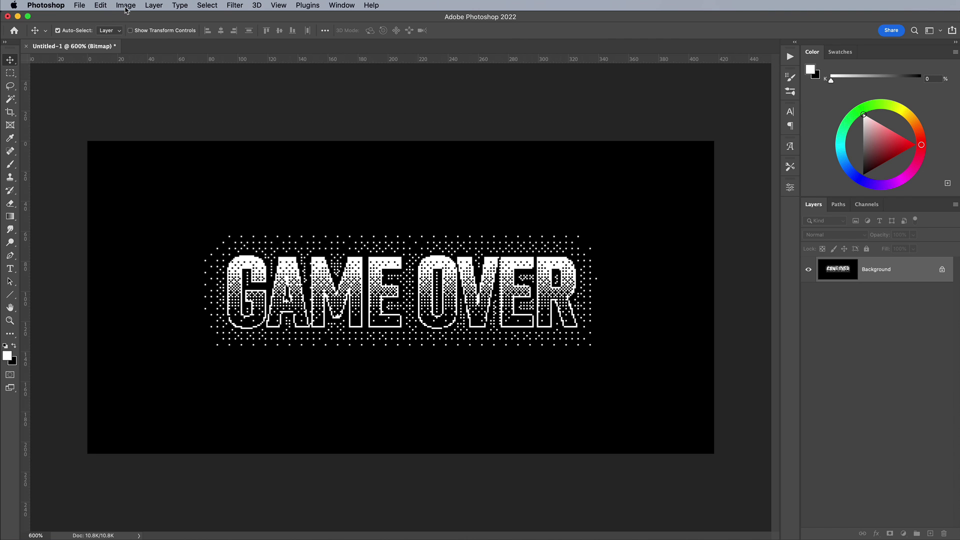
- Convert the bitmap back to Grayscale, then to RGB Color
{"action": "left_click", "coordinate": [125, 5]}
{"action": "left_click", "coordinate": [270, 27]}
{"action": "key", "text": "Return"}
{"action": "left_click", "coordinate": [126, 5]}
{"action": "left_click", "coordinate": [270, 55]}
{"action": "left_click", "coordinate": [125, 5]}
- Enlarge the image to 1668 in Image Size and zoom out to see the artwork
{"action": "left_click", "coordinate": [134, 83]}
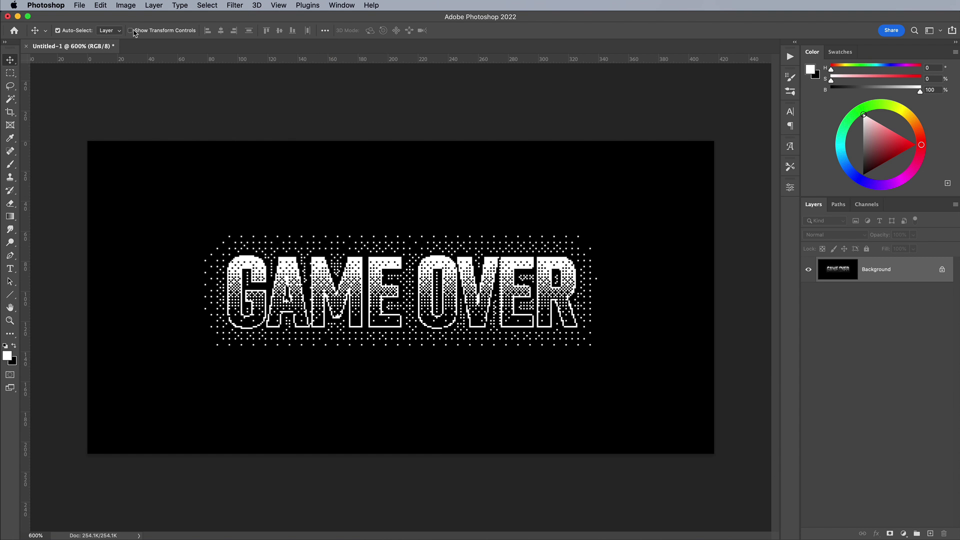
{"action": "left_click", "coordinate": [126, 5]}
{"action": "left_click", "coordinate": [134, 82]}
{"action": "type", "text": "1668"}
{"action": "key", "text": "Return"}
{"action": "key", "text": "v"}
{"action": "key", "text": "super+minus"}
{"action": "key", "text": "super+minus"}
{"action": "key", "text": "super+minus"}
{"action": "key", "text": "super+minus"}
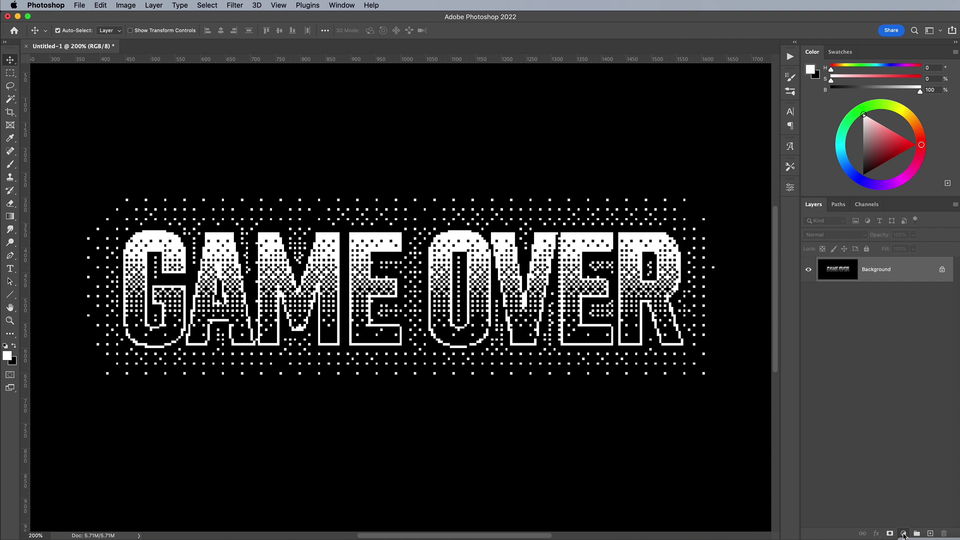
- Add a Gradient Map adjustment tinting the artwork pale blue (93b)
{"action": "left_click", "coordinate": [904, 534]}
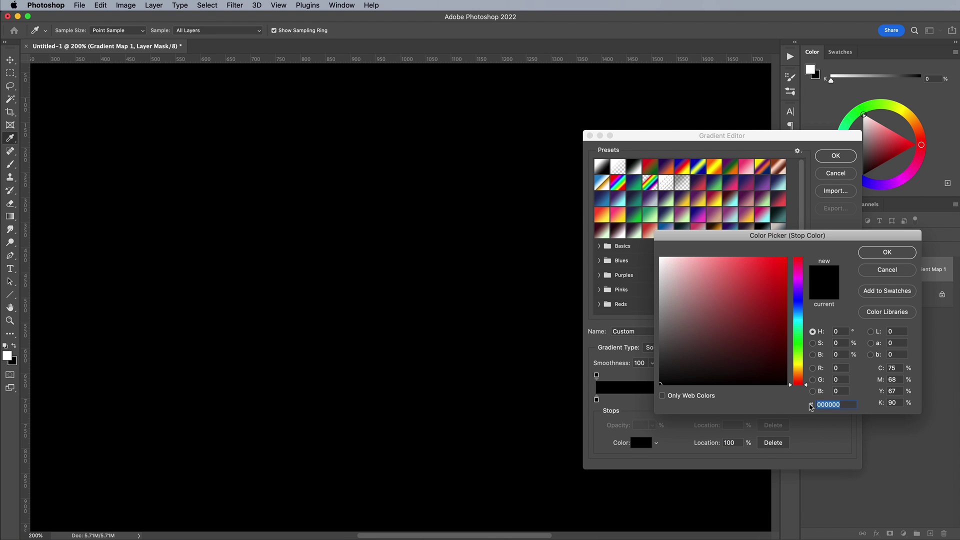
{"action": "type", "text": "93b"}
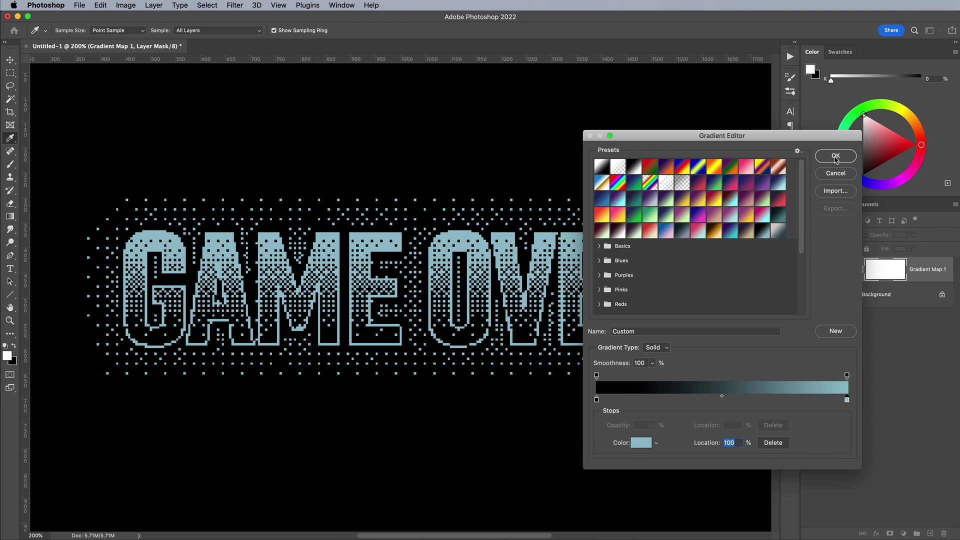
{"action": "left_click", "coordinate": [835, 155]}
{"action": "key", "text": "v"}
{"action": "left_click", "coordinate": [790, 189]}
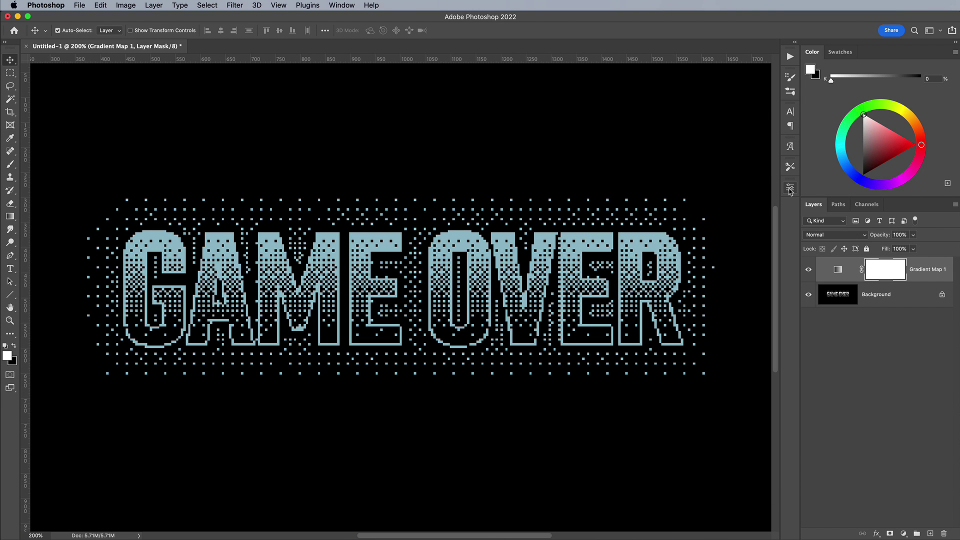